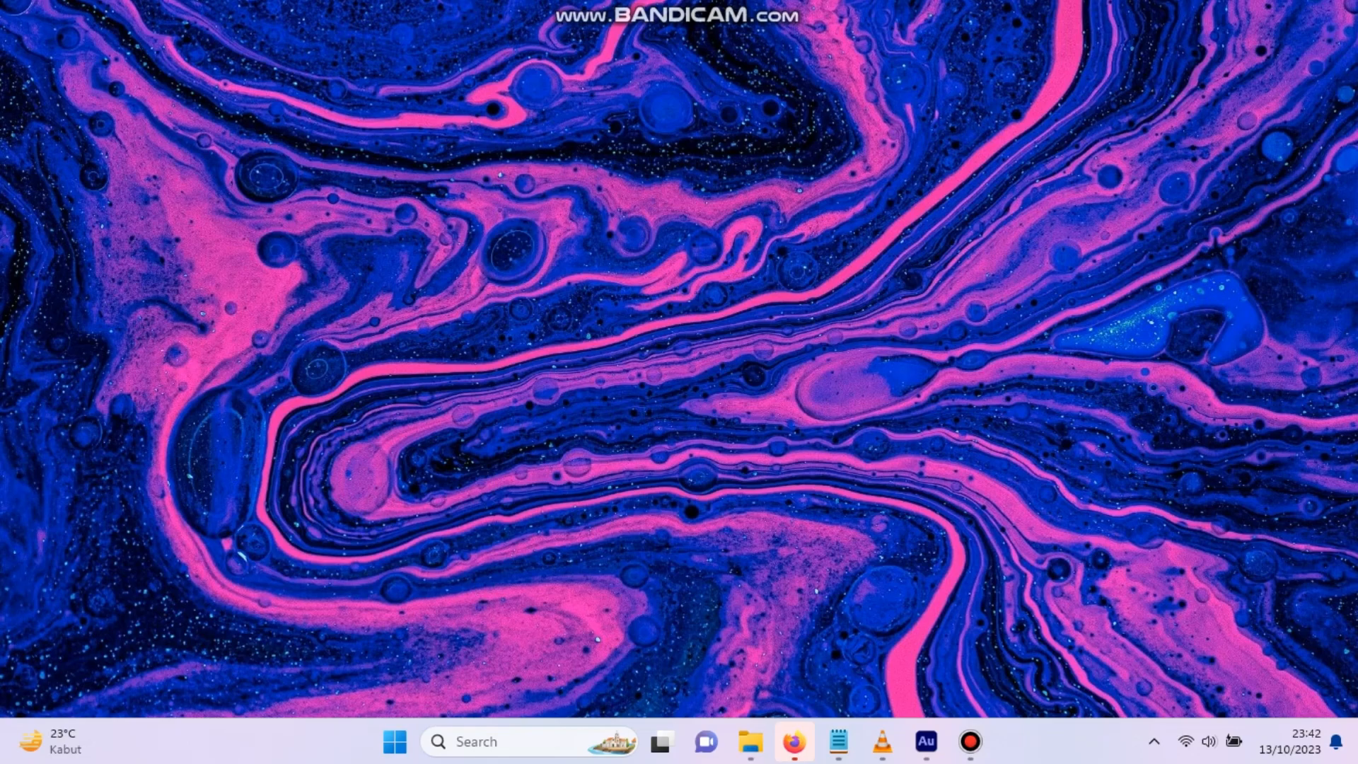
# Show the hidden desktop icons and open Adobe Audition 2023.
pyautogui.doubleClick(1011, 268)
pyautogui.moveTo(810, 202); pyautogui.dragTo(813, 204)
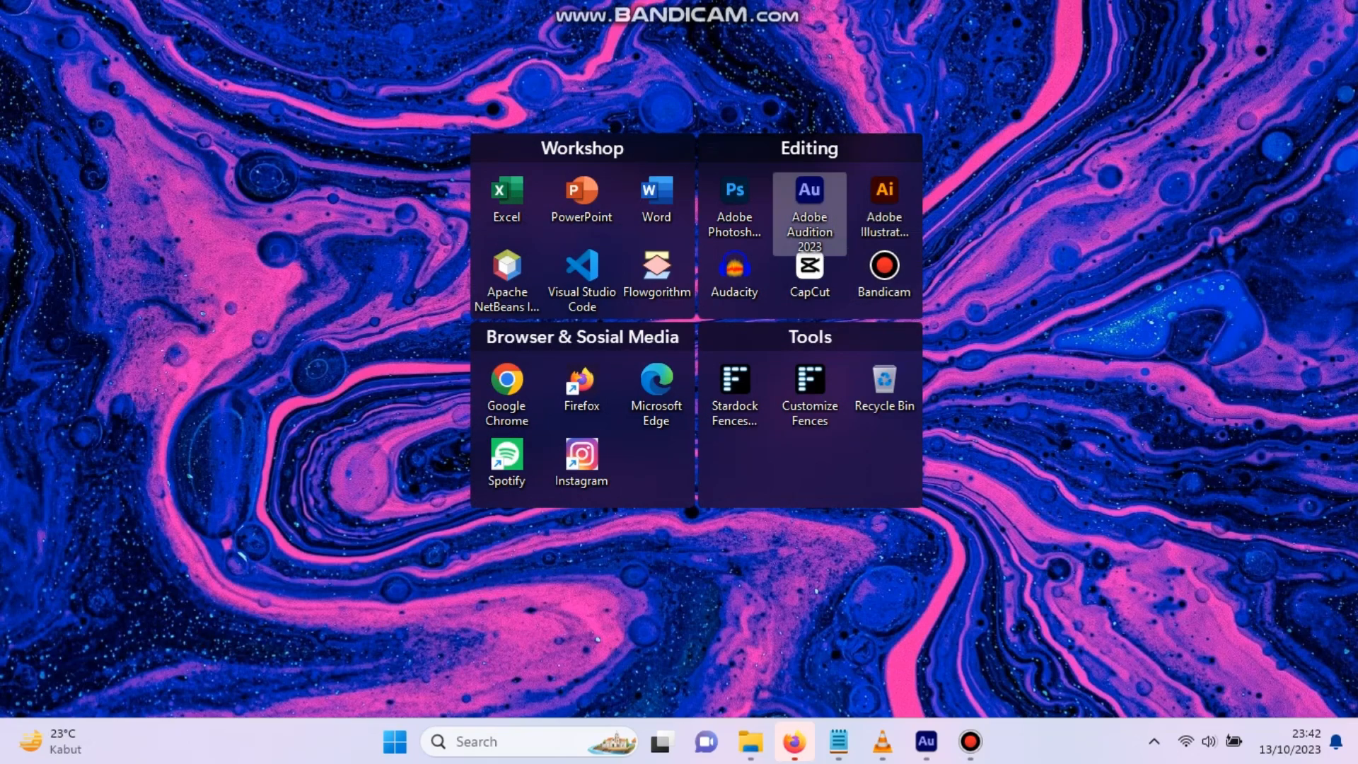
pyautogui.click(1011, 269)
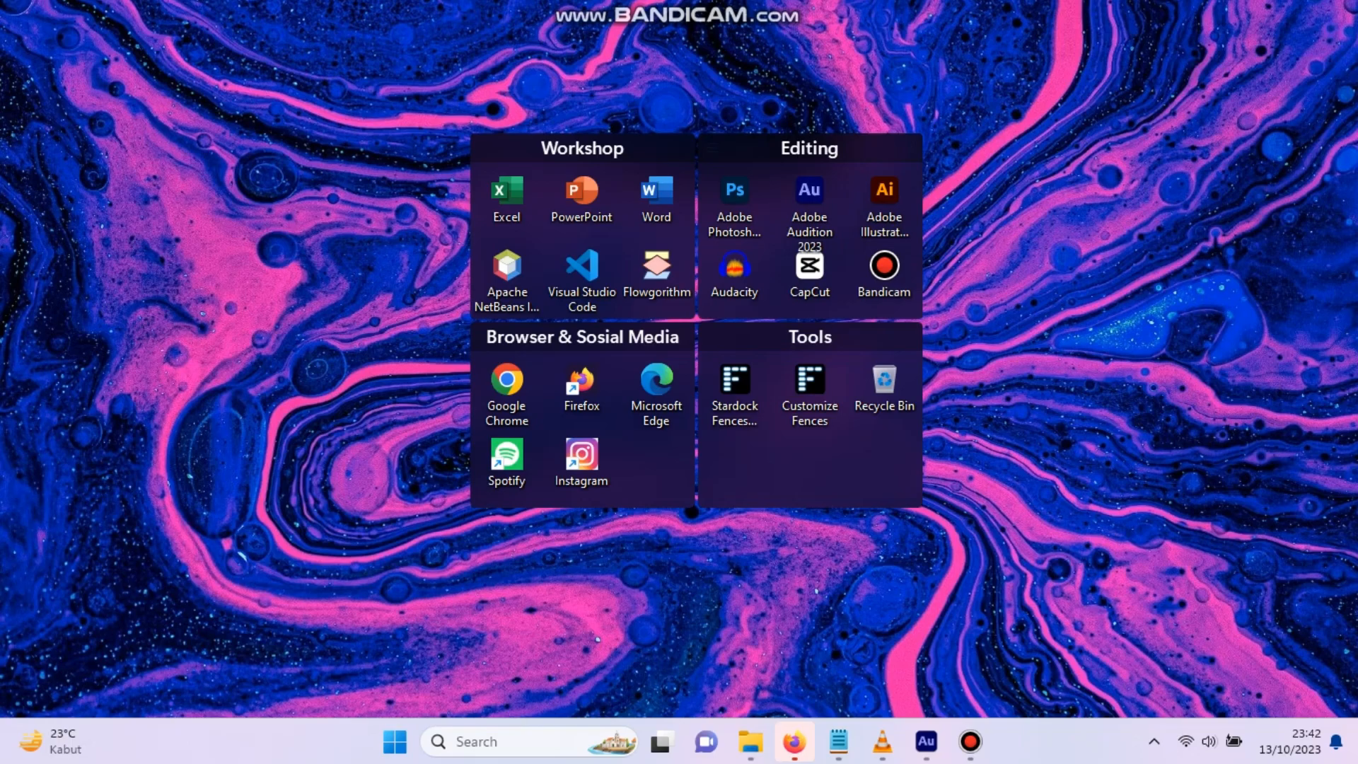
pyautogui.doubleClick(811, 198)
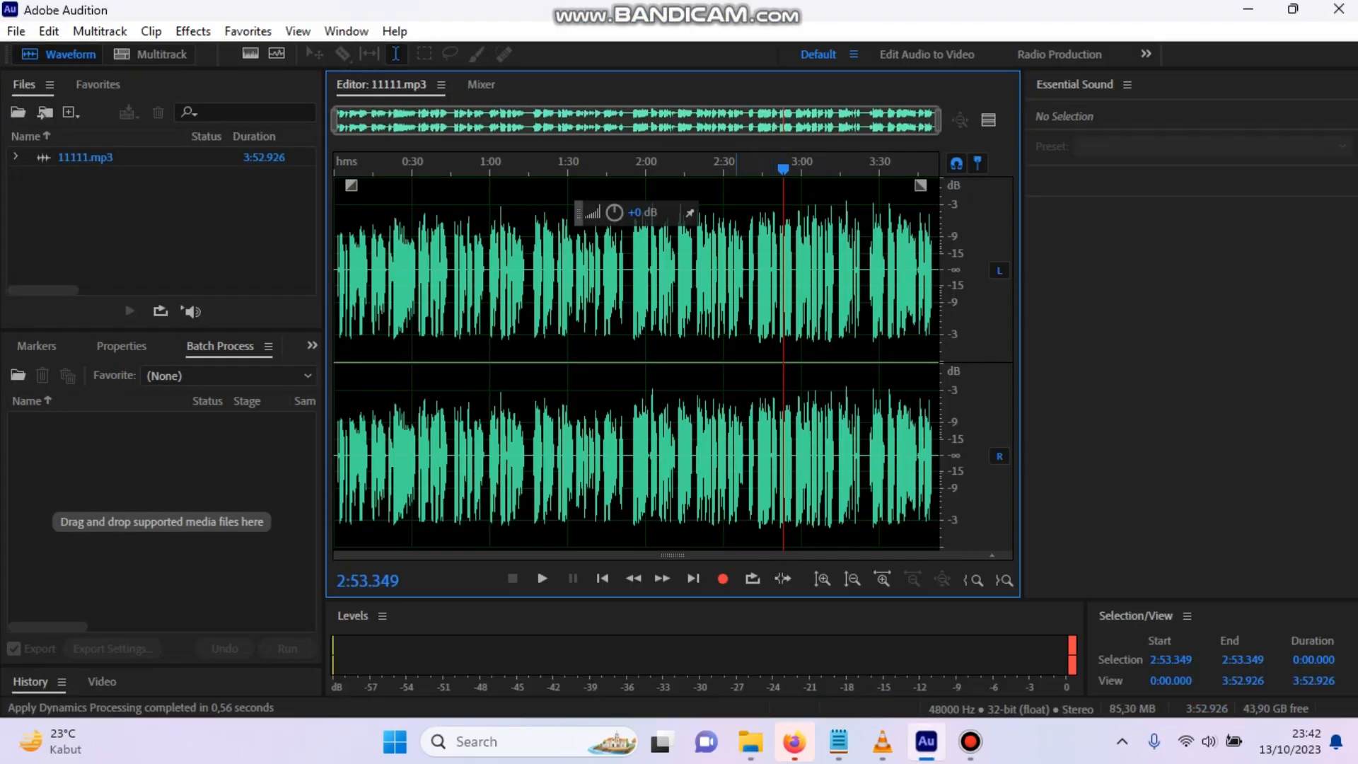
pyautogui.moveTo(476, 297); pyautogui.dragTo(815, 297)
pyautogui.click(754, 297)
pyautogui.click(657, 325)
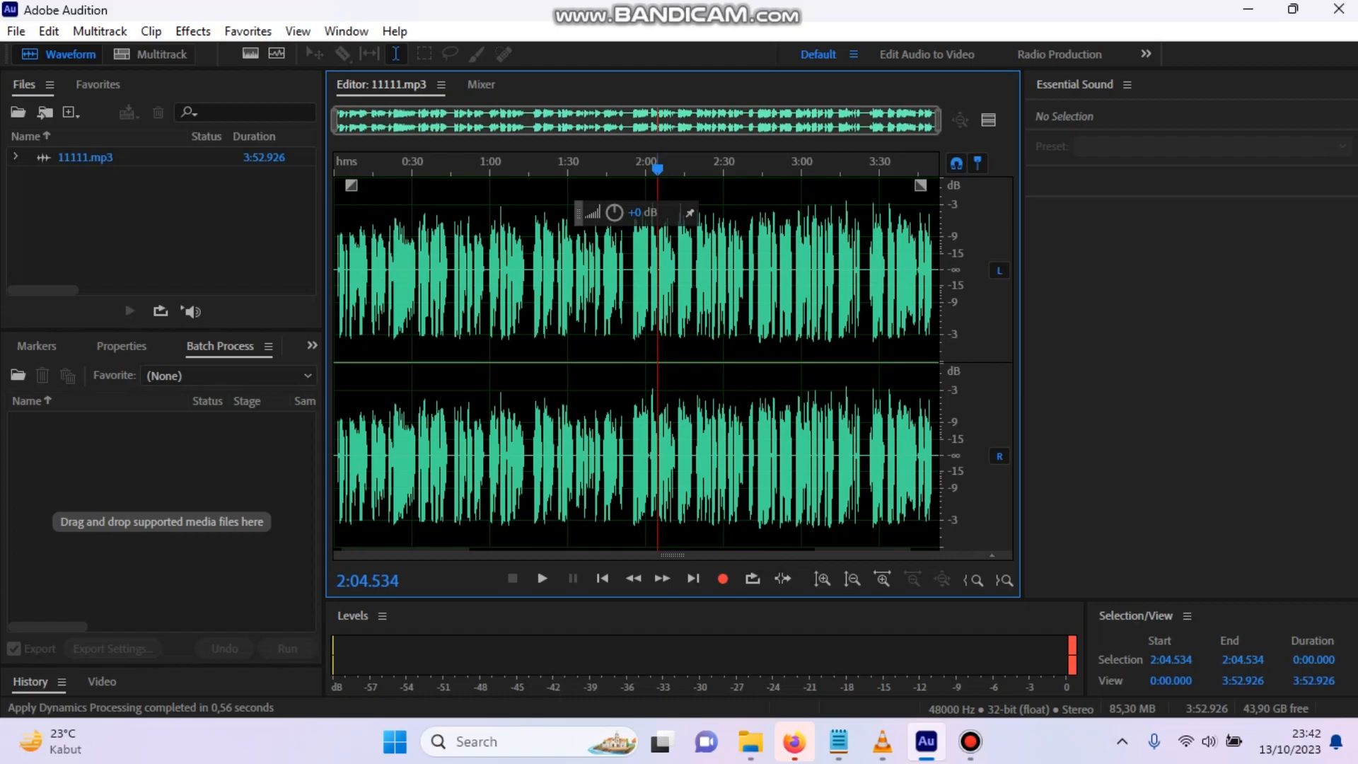
# Apply the Noise Reduction process to the whole 11111.mp3 recording with the noise reduction amount at 70%.
pyautogui.hotkey('ctrl', 'a')
pyautogui.click(193, 32)
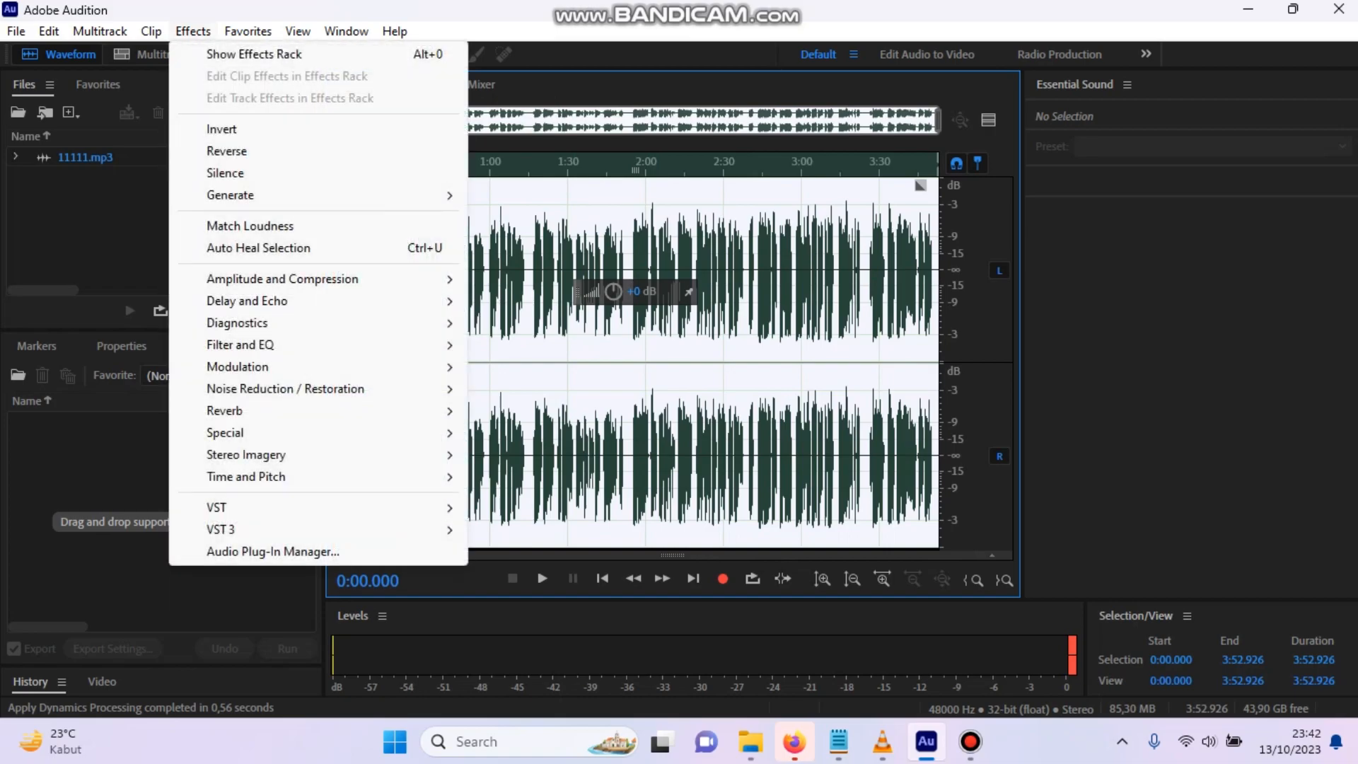
pyautogui.moveTo(318, 388)
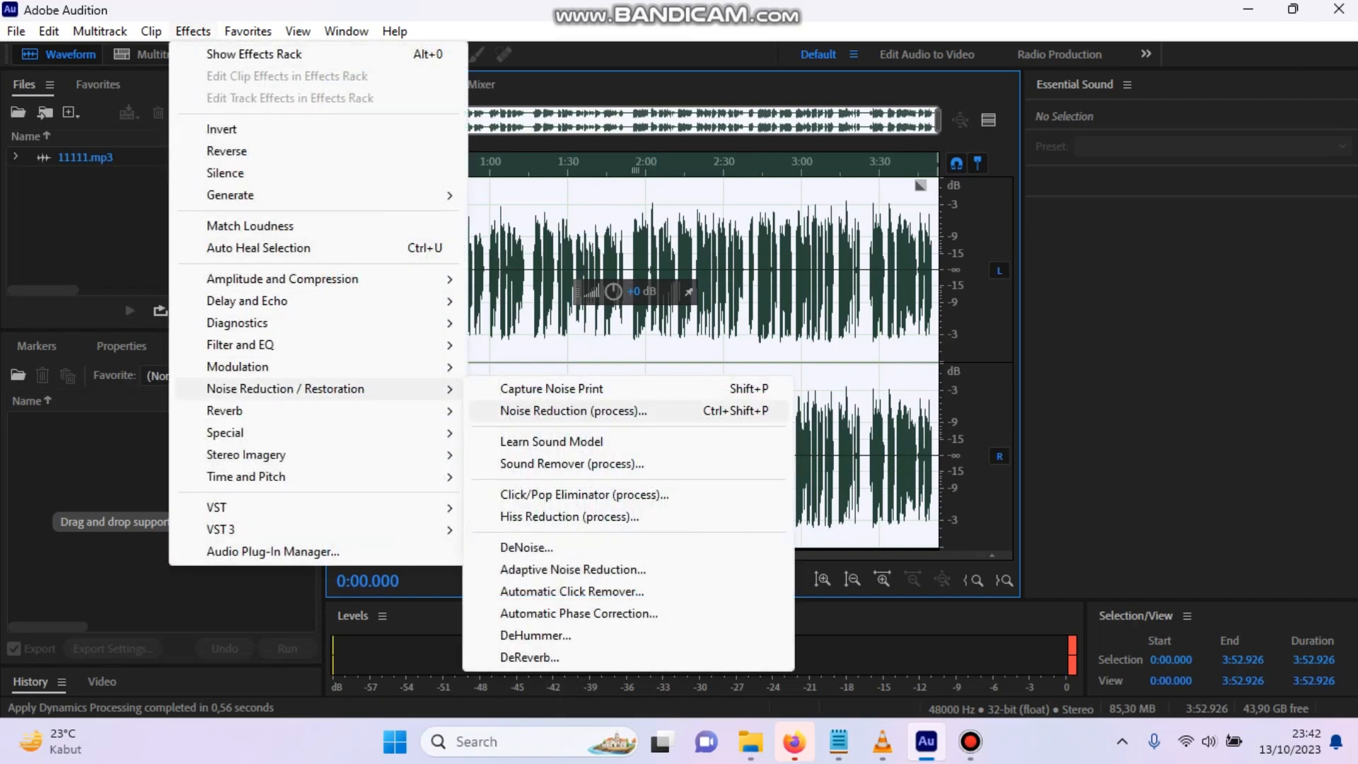
pyautogui.click(573, 410)
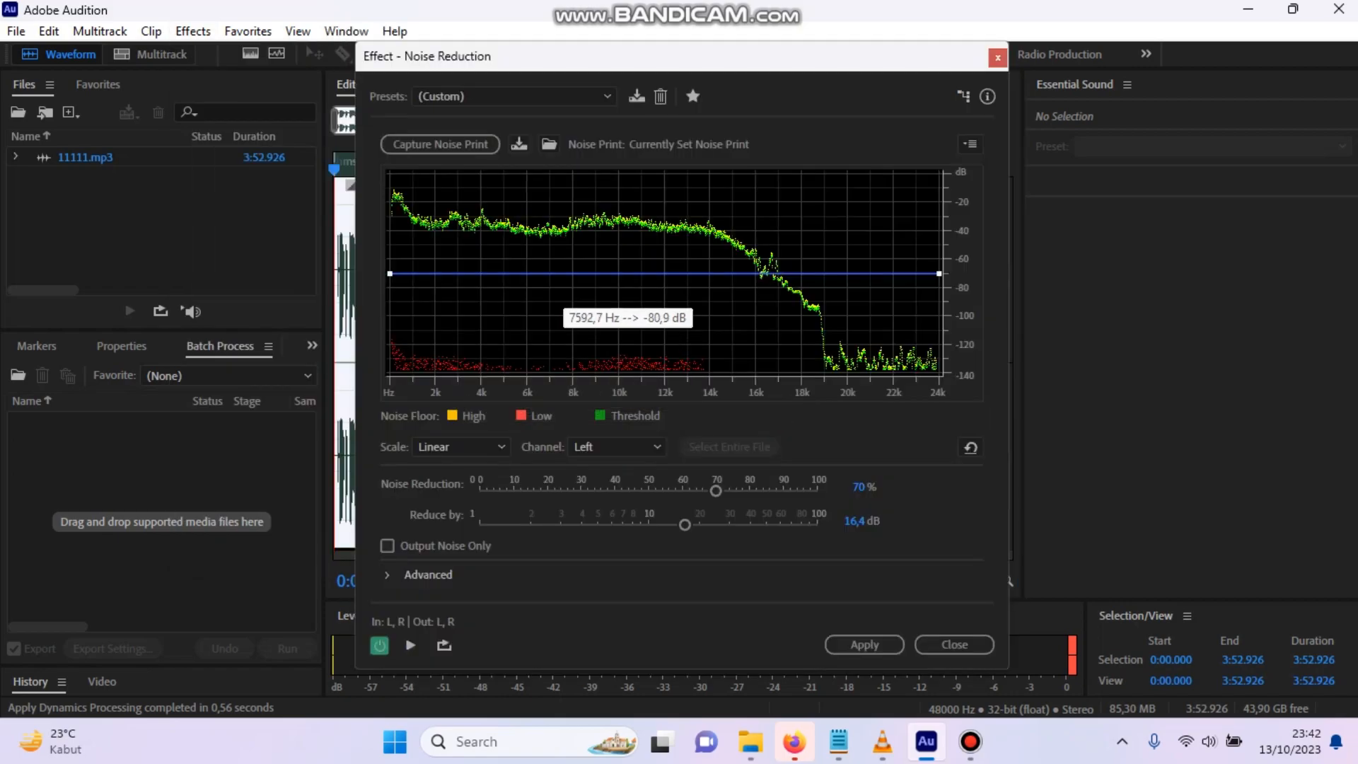
pyautogui.moveTo(716, 490); pyautogui.dragTo(714, 490)
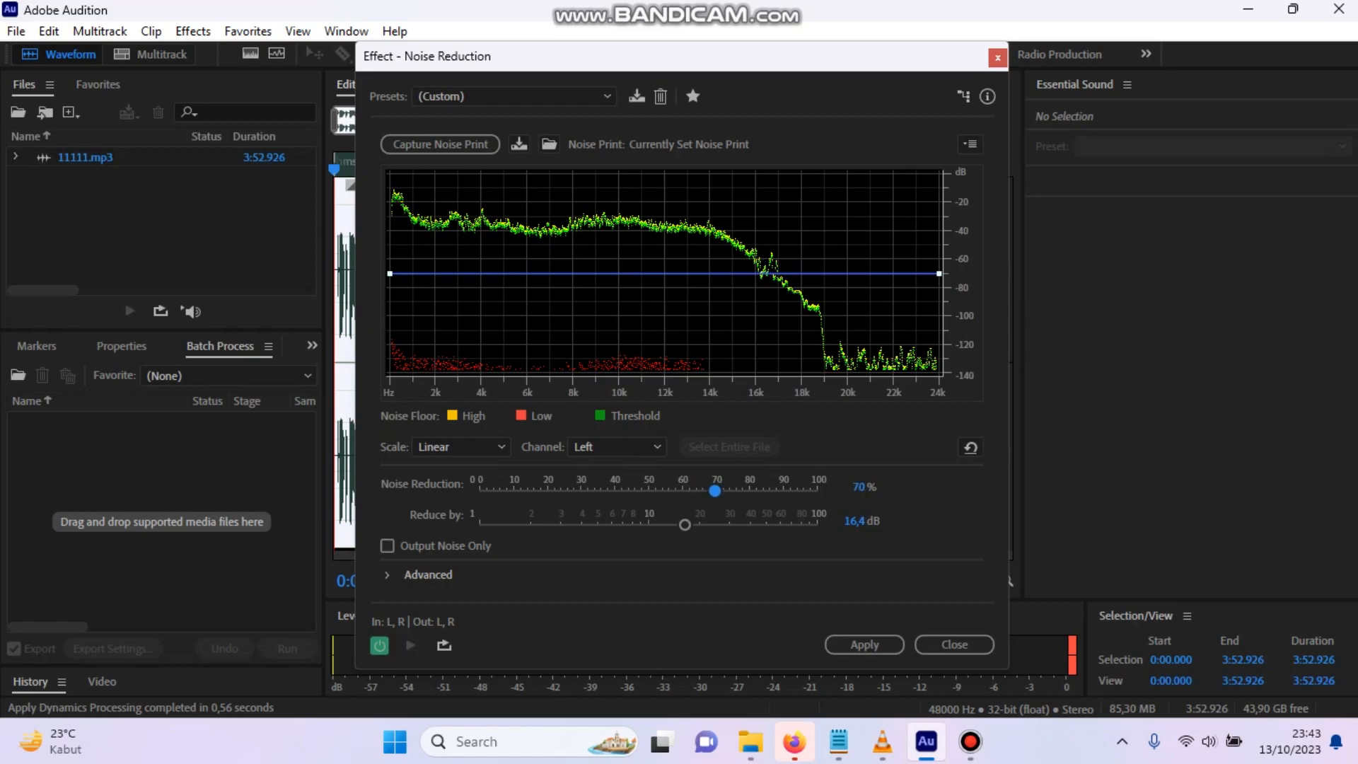
pyautogui.click(864, 645)
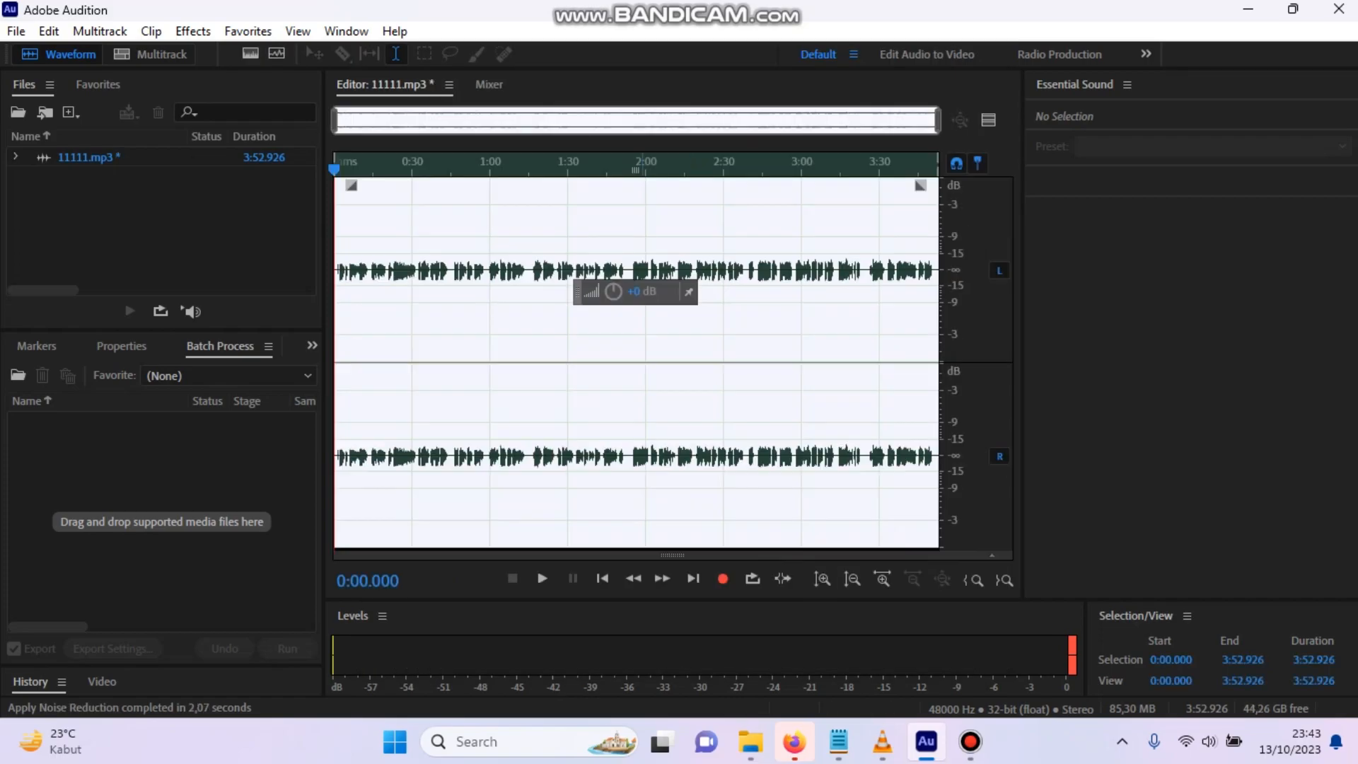
# Normalize the whole recording to -0.1 dB, using the favorite preset, and clear the selection.
pyautogui.click(636, 286)
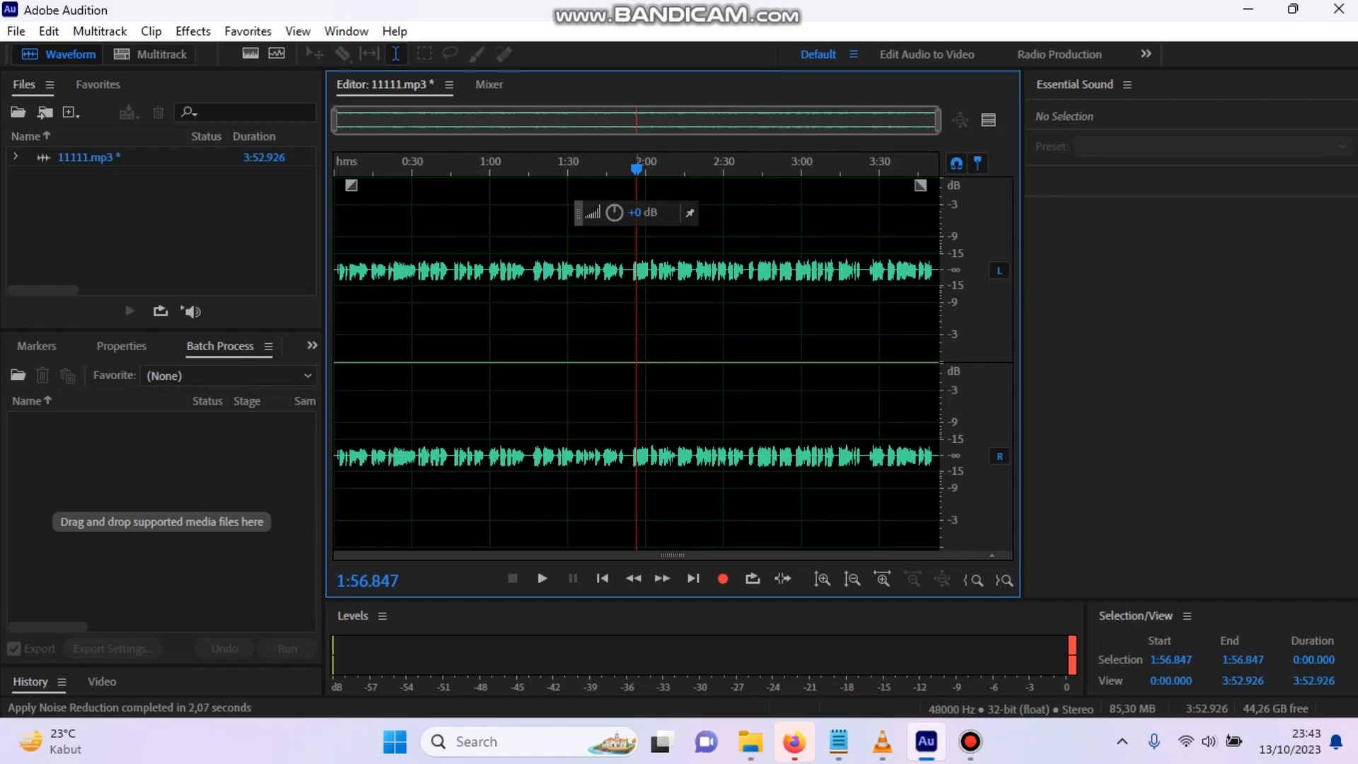
pyautogui.hotkey('ctrl', 'a')
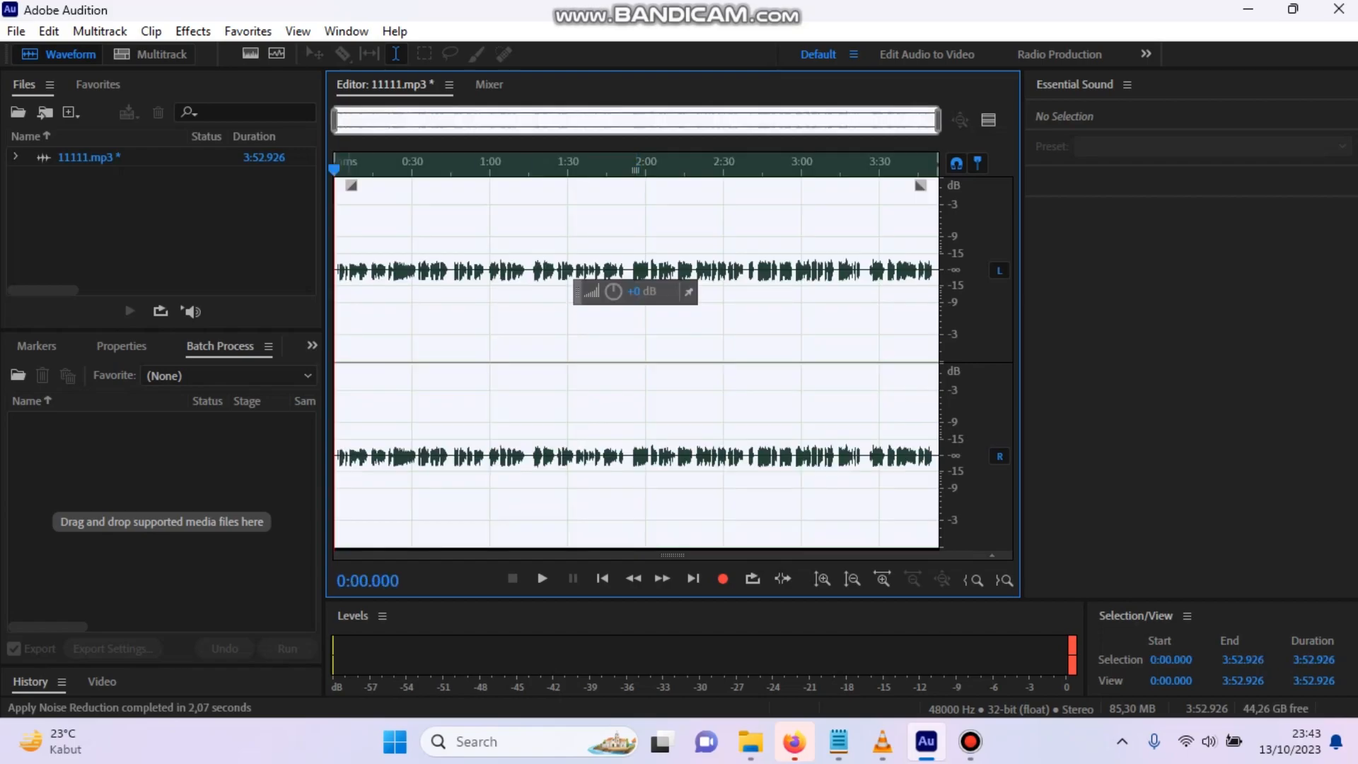
pyautogui.click(248, 31)
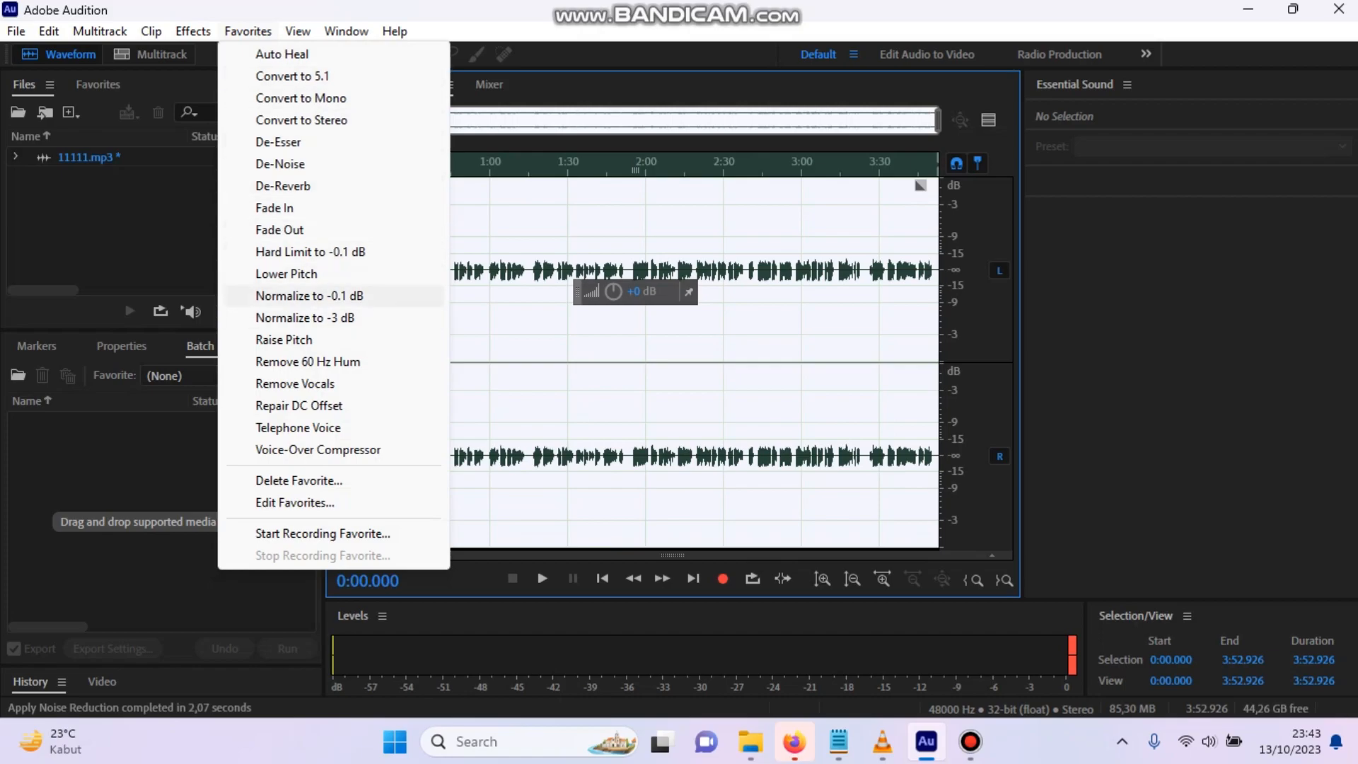
pyautogui.click(309, 296)
pyautogui.click(462, 306)
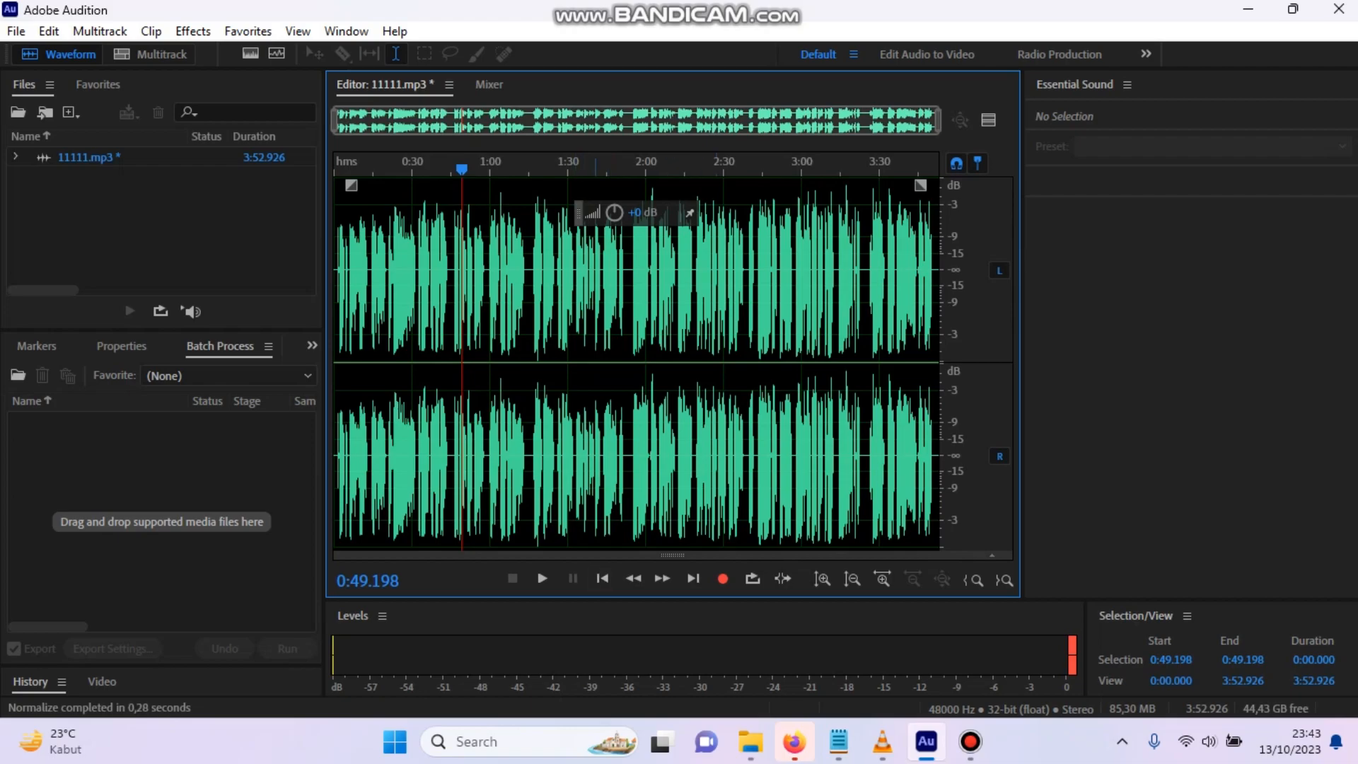
pyautogui.click(595, 361)
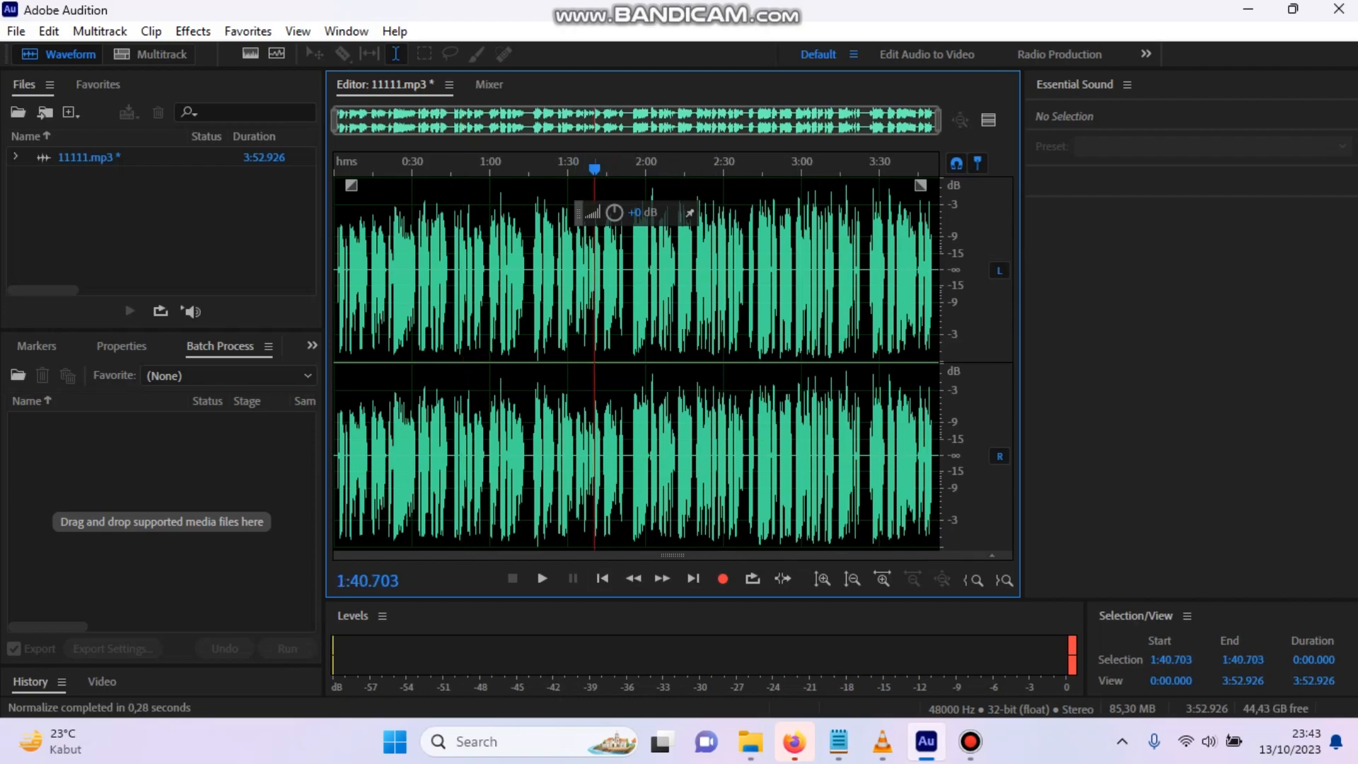
# Start Dynamics Processing on the whole recording and move its upper curve point to about -26.76 dB and its lowest inner point to about -80.27 dB.
pyautogui.hotkey('ctrl', 'a')
pyautogui.click(192, 31)
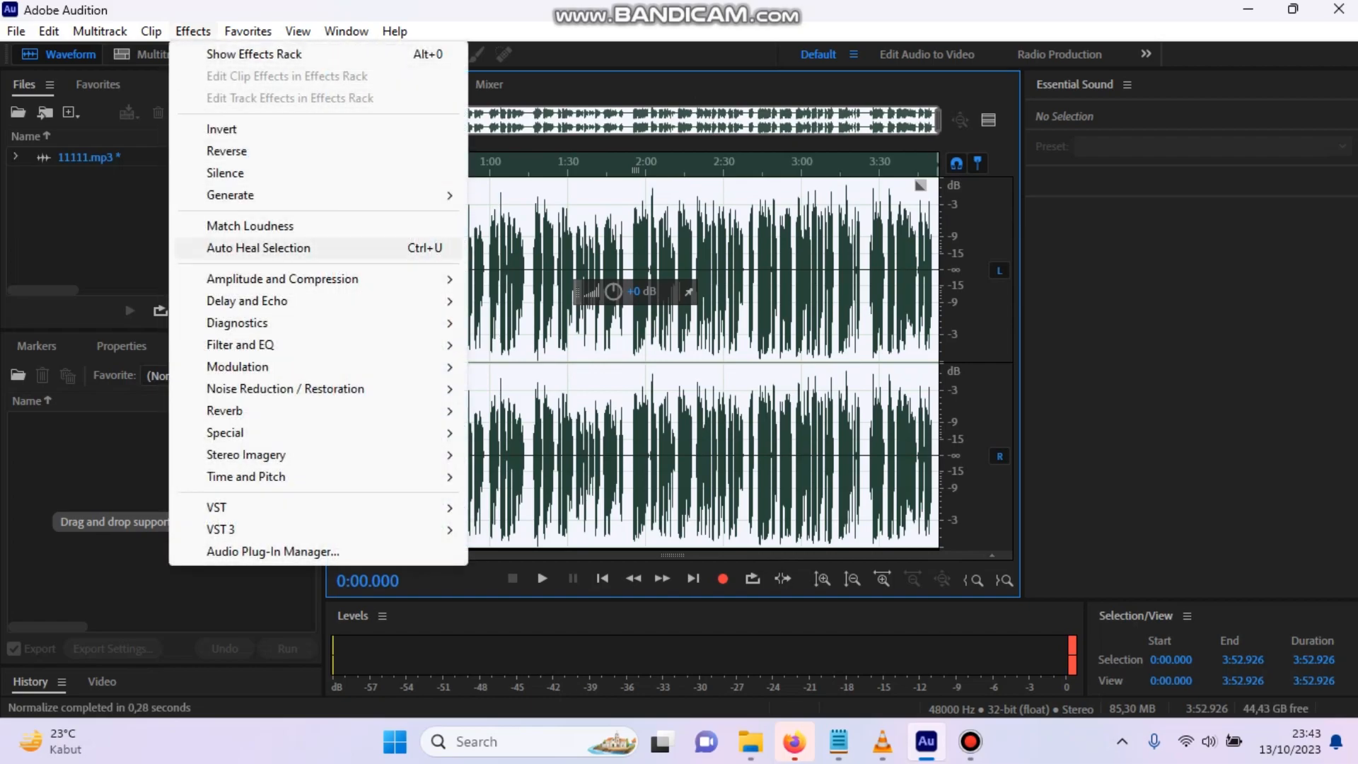
pyautogui.moveTo(283, 278)
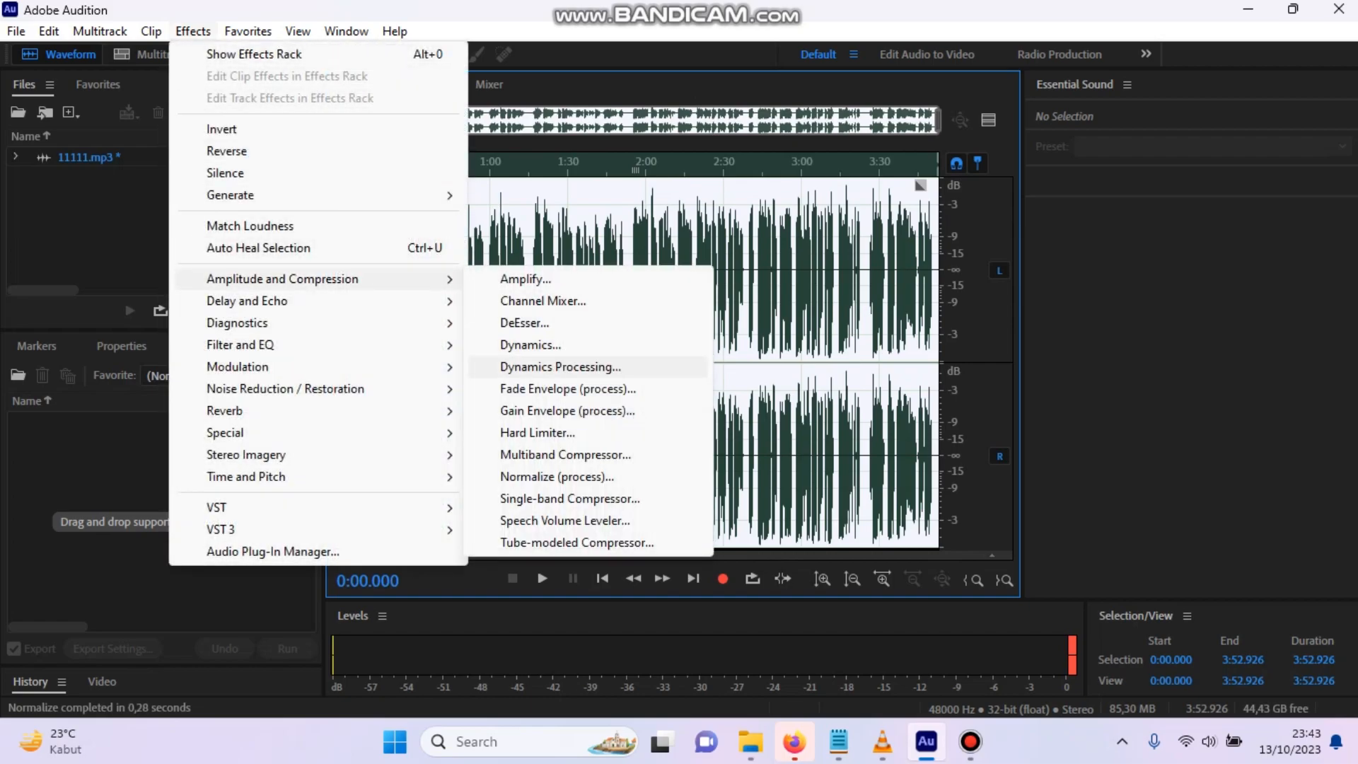
pyautogui.click(560, 366)
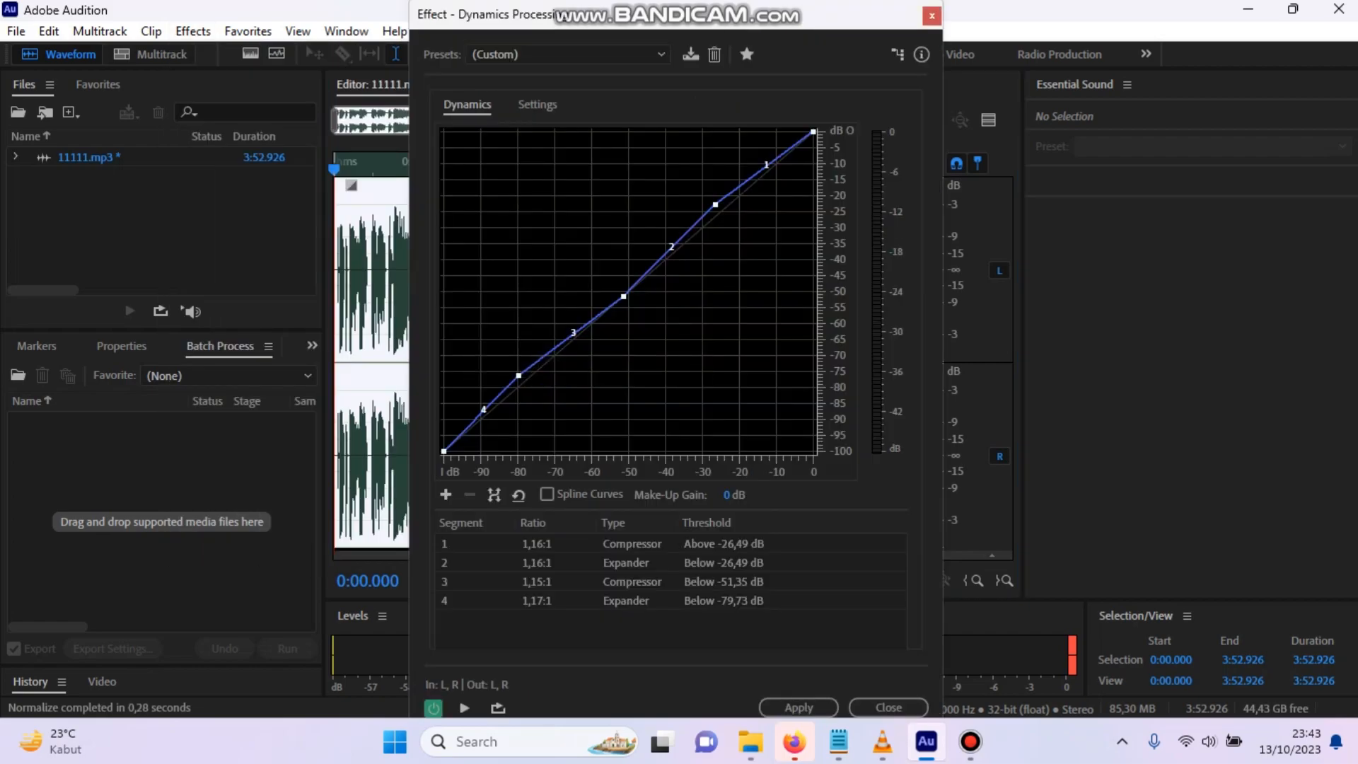
pyautogui.moveTo(715, 205)
pyautogui.mouseDown()
pyautogui.moveTo(724, 215)
pyautogui.moveTo(714, 205)
pyautogui.mouseUp()
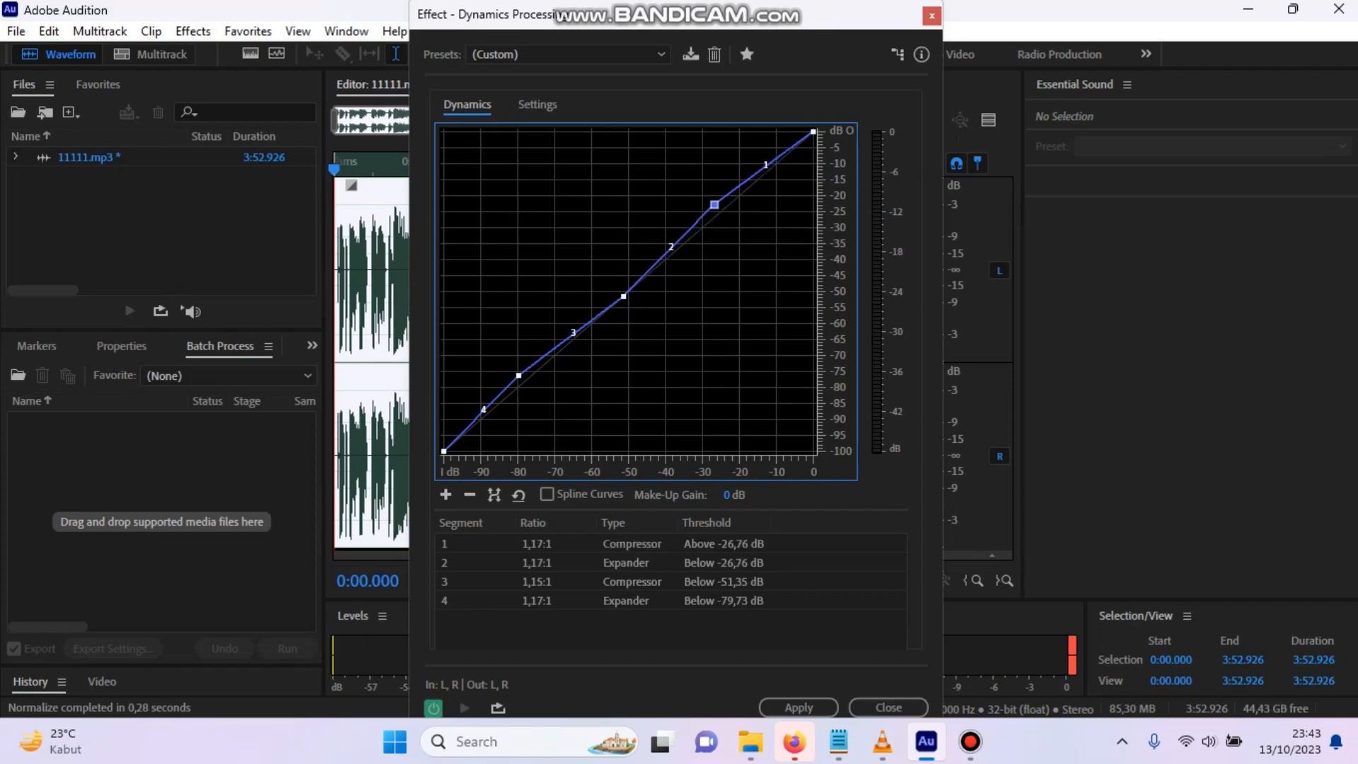
pyautogui.moveTo(517, 376); pyautogui.dragTo(516, 373)
# Preview the Dynamics Processing effect, compare it with the bypassed sound, and apply it to the recording.
pyautogui.press('space')
pyautogui.press('space')
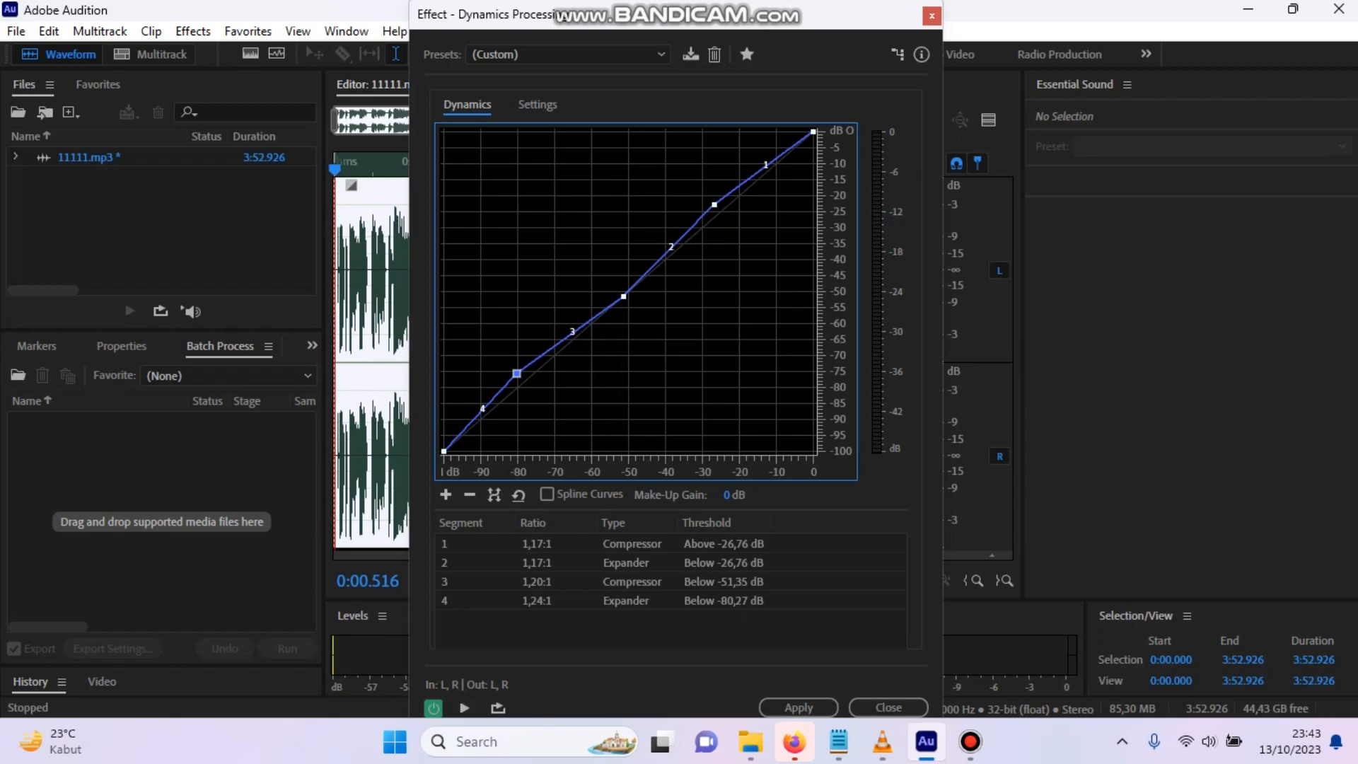
pyautogui.press('space')
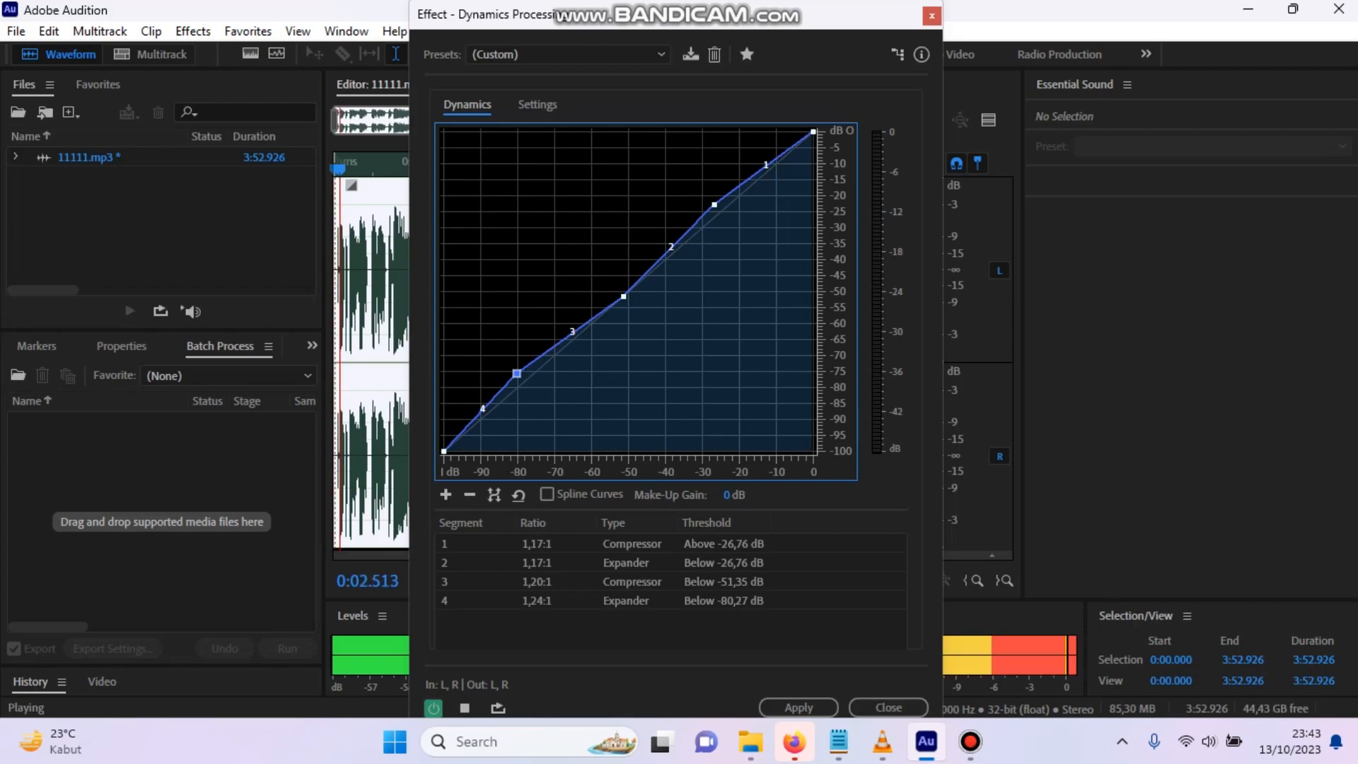
pyautogui.click(434, 707)
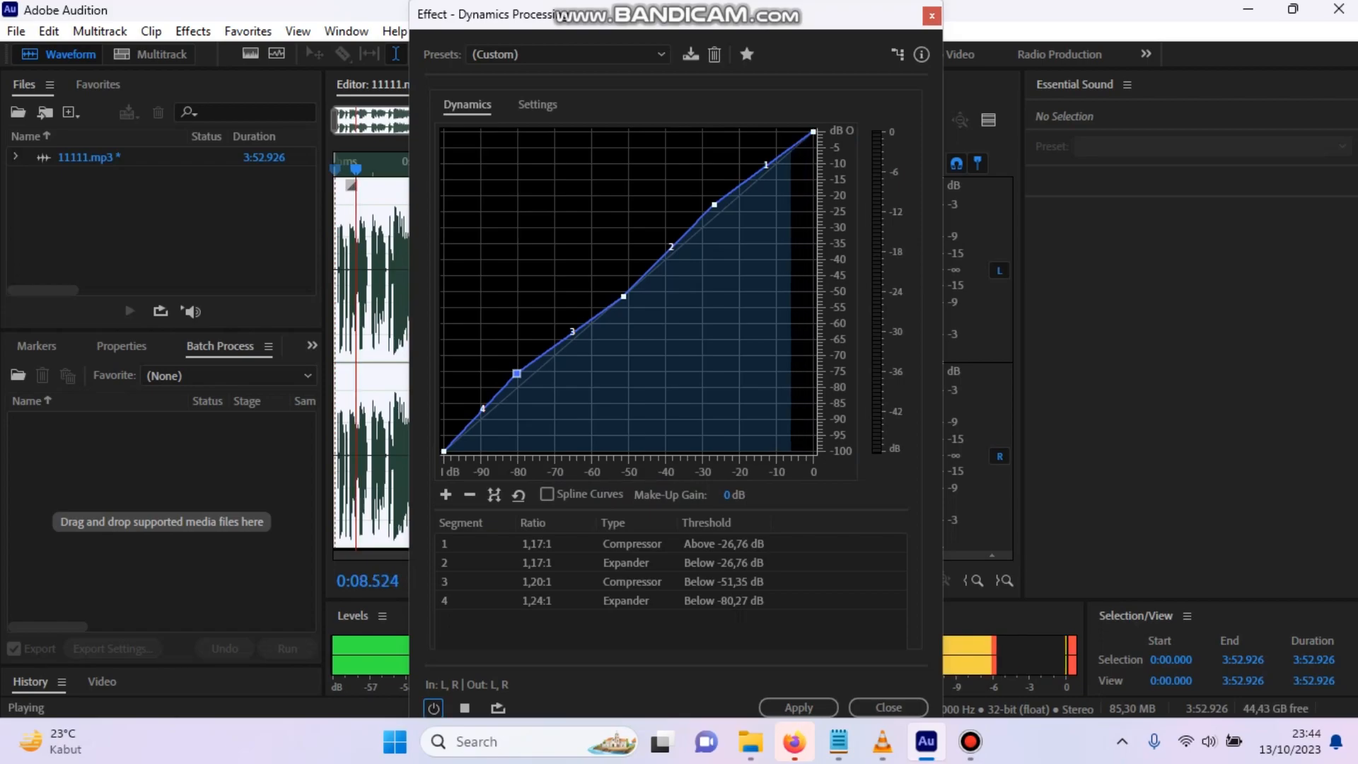
pyautogui.click(798, 707)
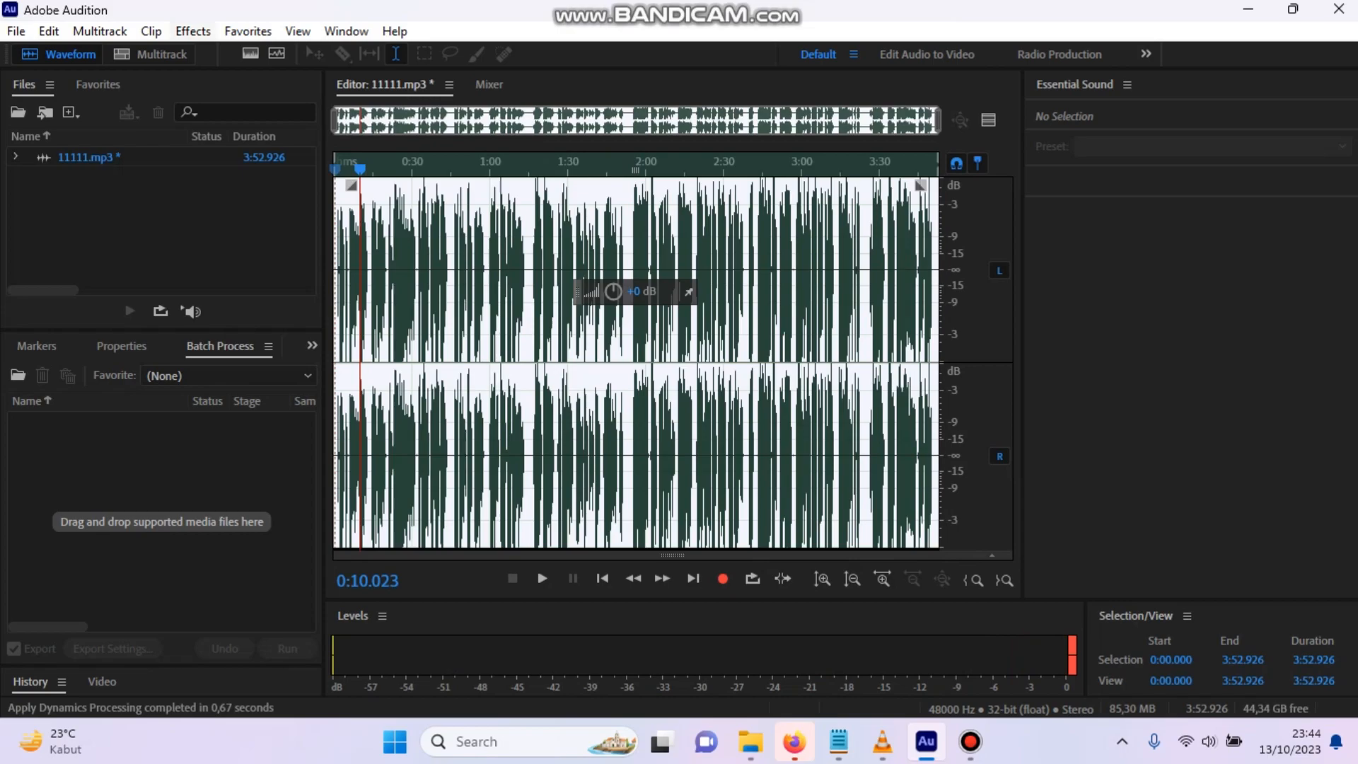
# Apply the Multiband Compressor with the Broadcast preset to the whole recording.
pyautogui.click(194, 32)
pyautogui.moveTo(283, 279)
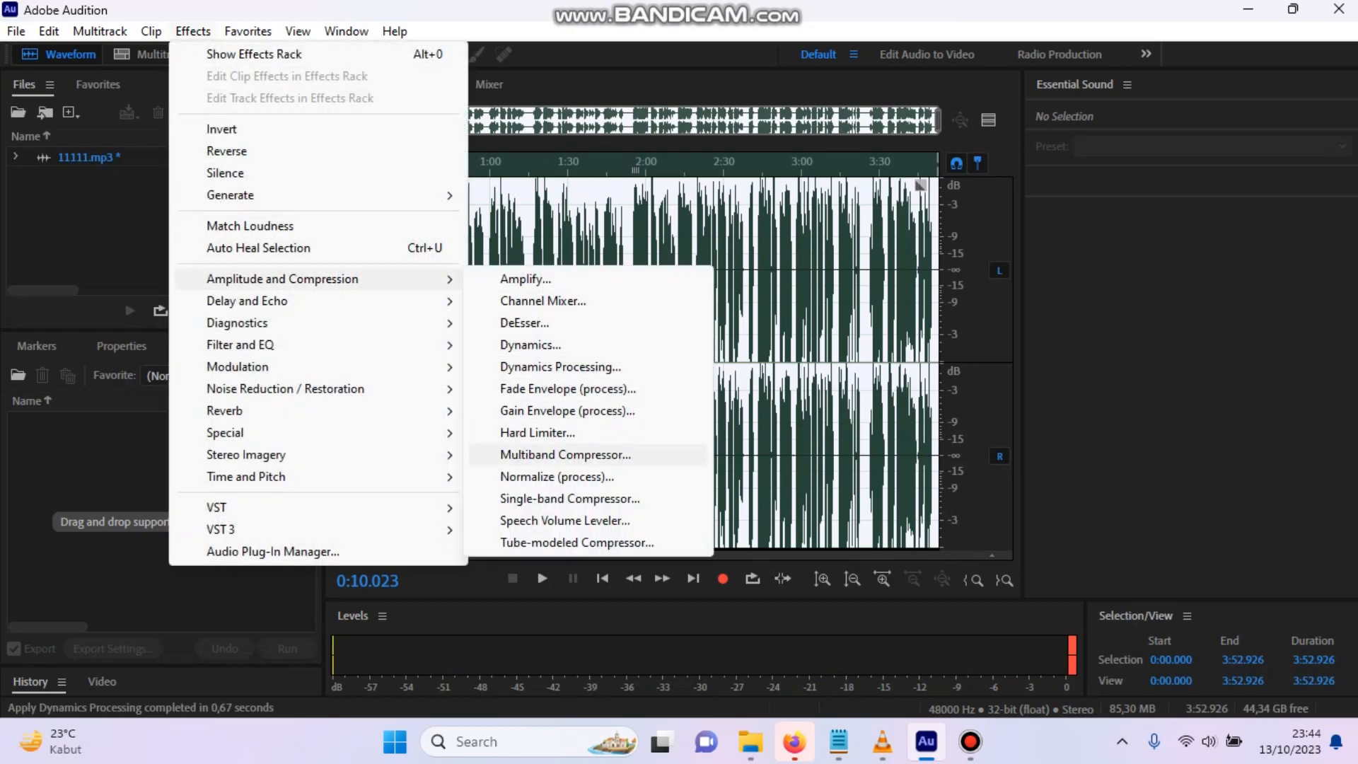
pyautogui.click(564, 454)
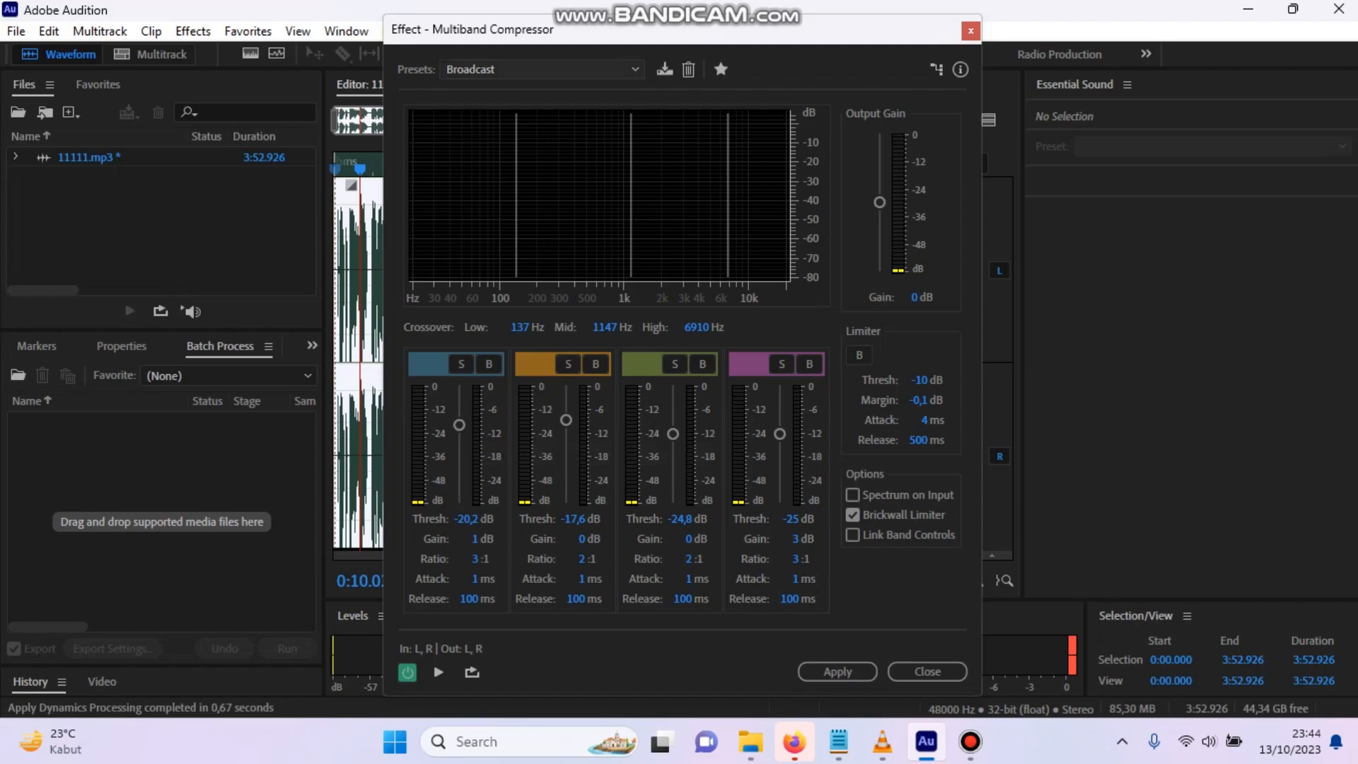
pyautogui.click(541, 68)
pyautogui.click(531, 114)
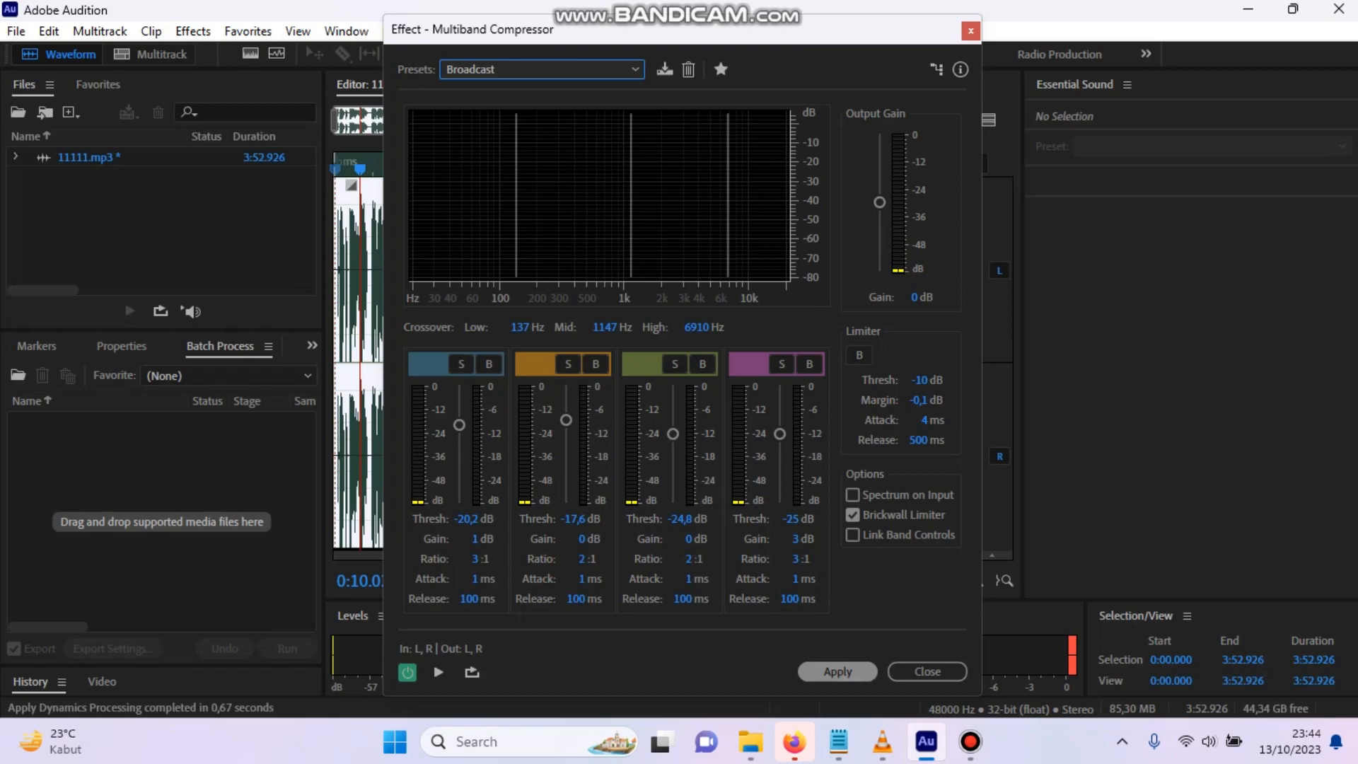
pyautogui.click(838, 671)
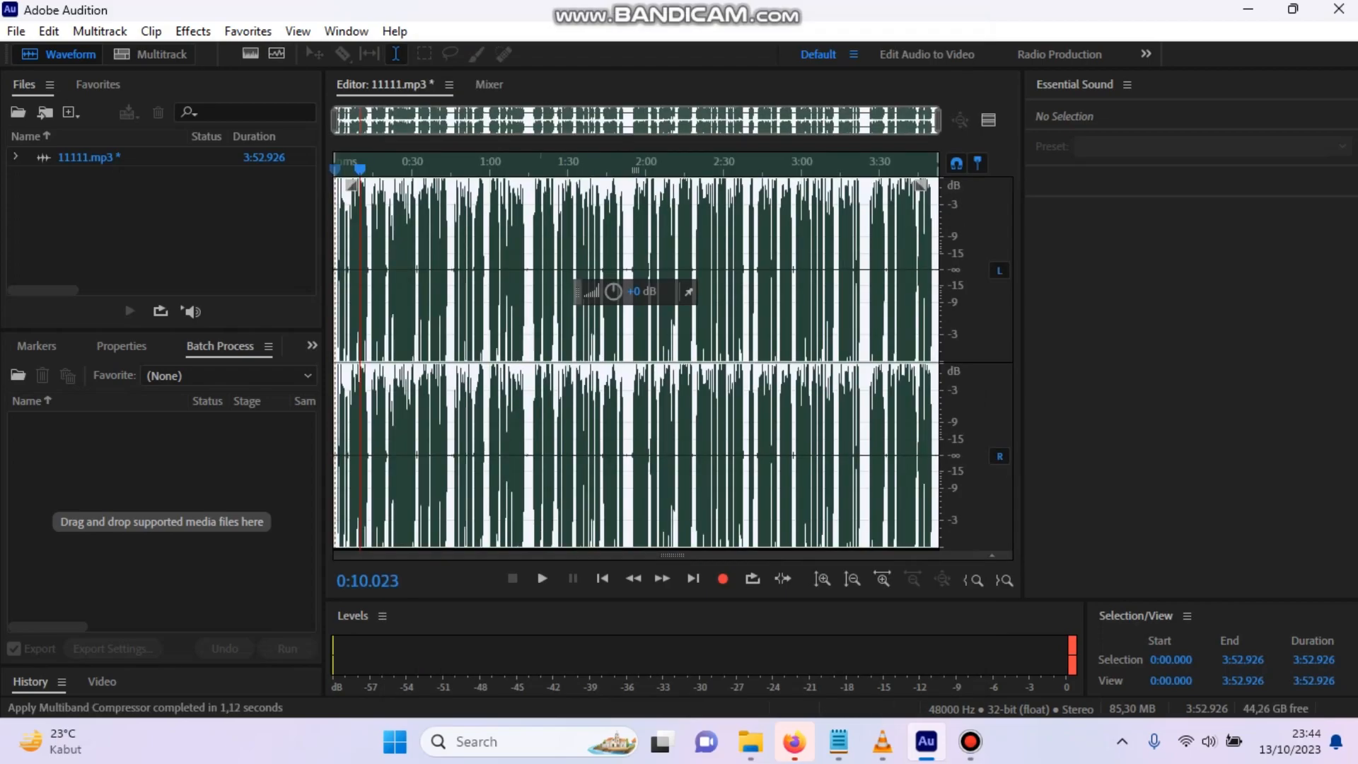
# Apply the Parametric Equalizer with the low shelf raised to 16.7 dB at 20 Hz and the high shelf at 22553 Hz and 20.7 dB.
pyautogui.click(193, 31)
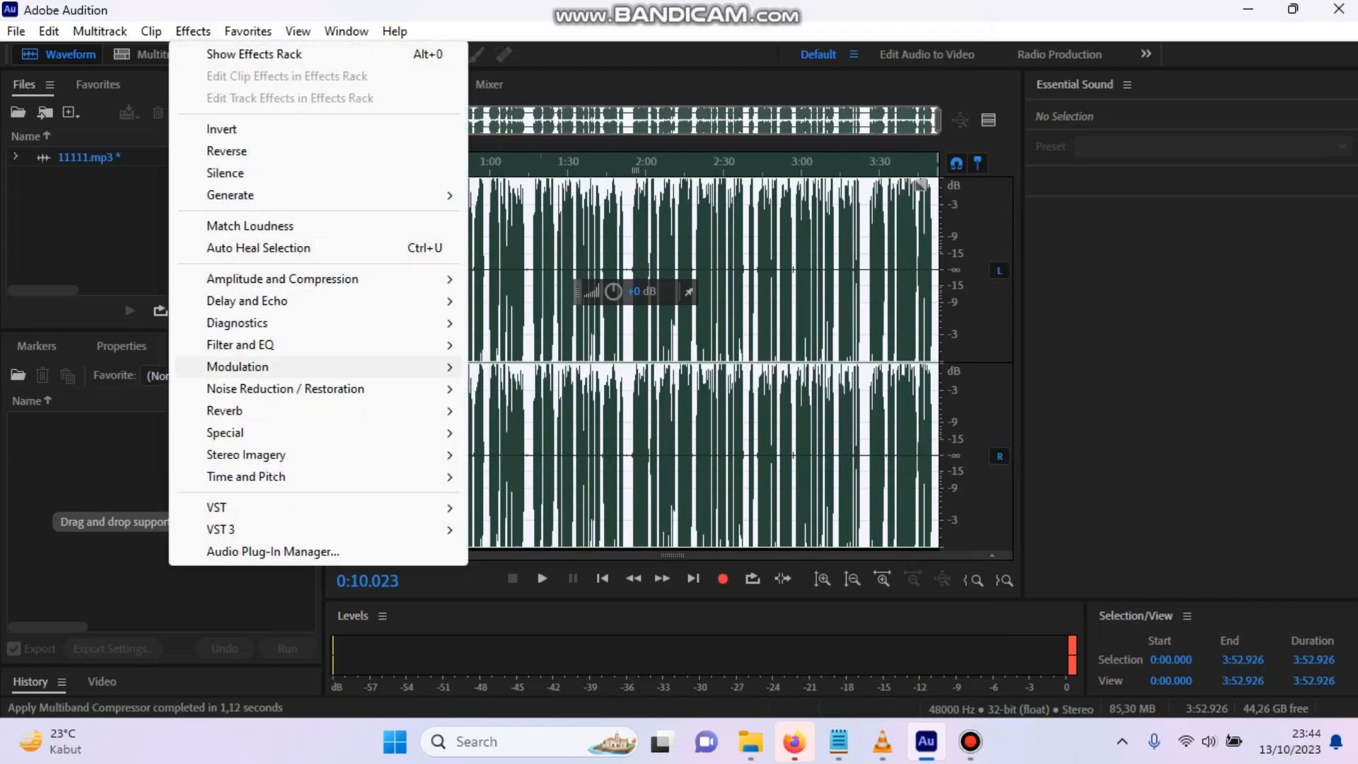
pyautogui.moveTo(353, 279)
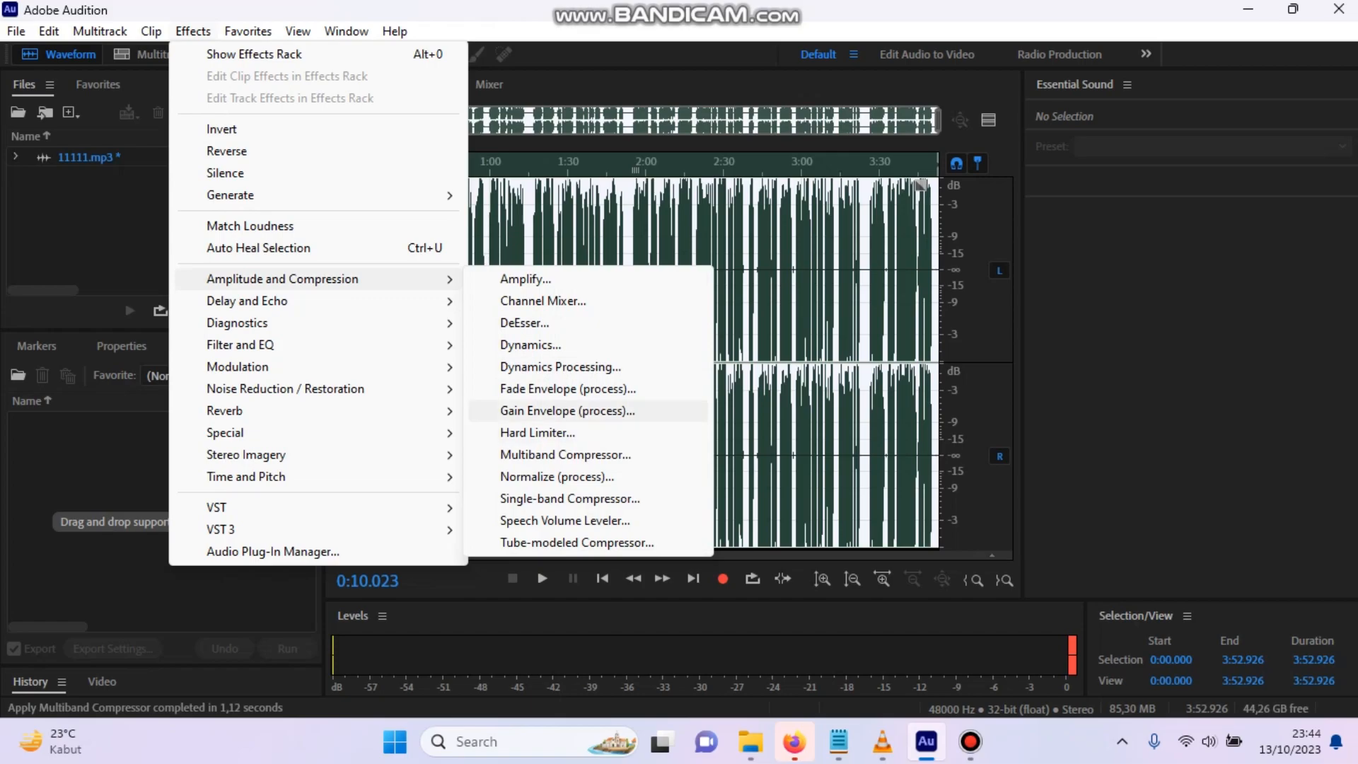
pyautogui.moveTo(318, 344)
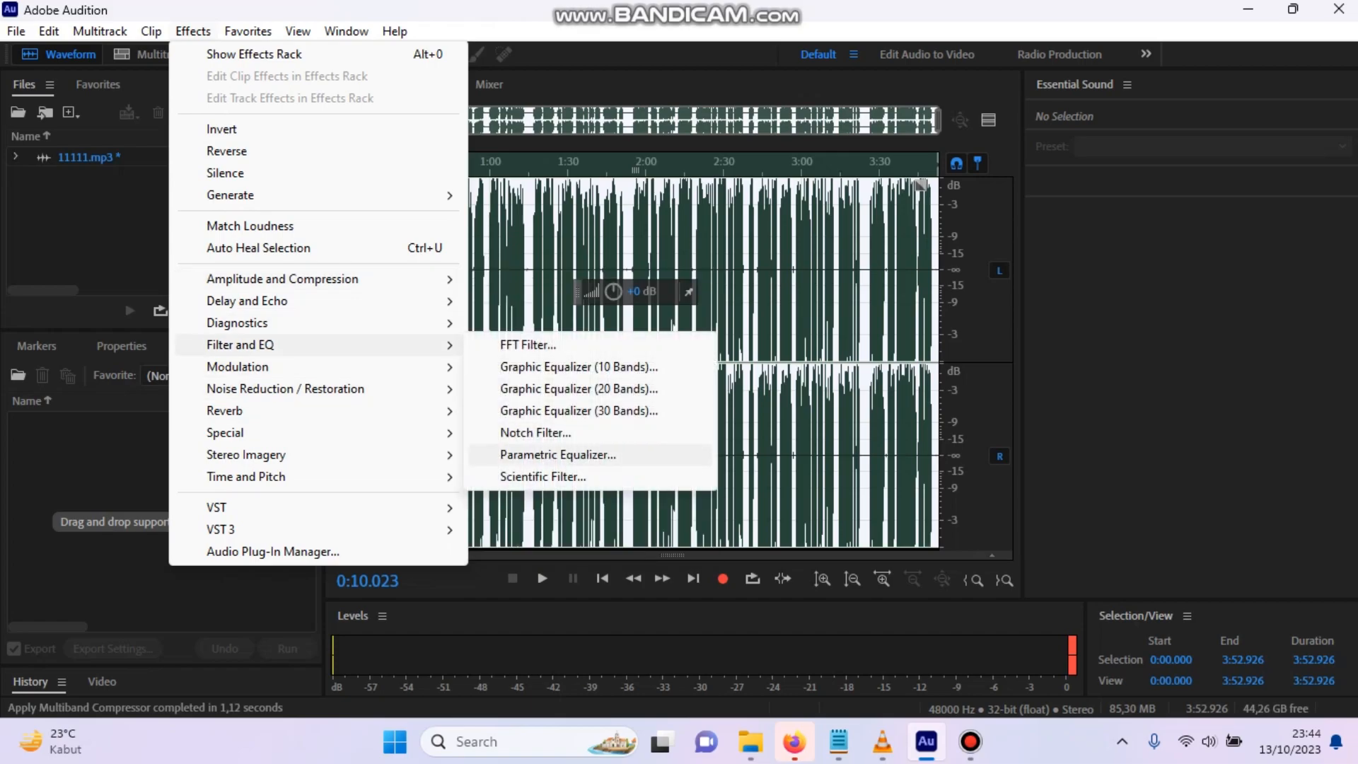
pyautogui.click(558, 454)
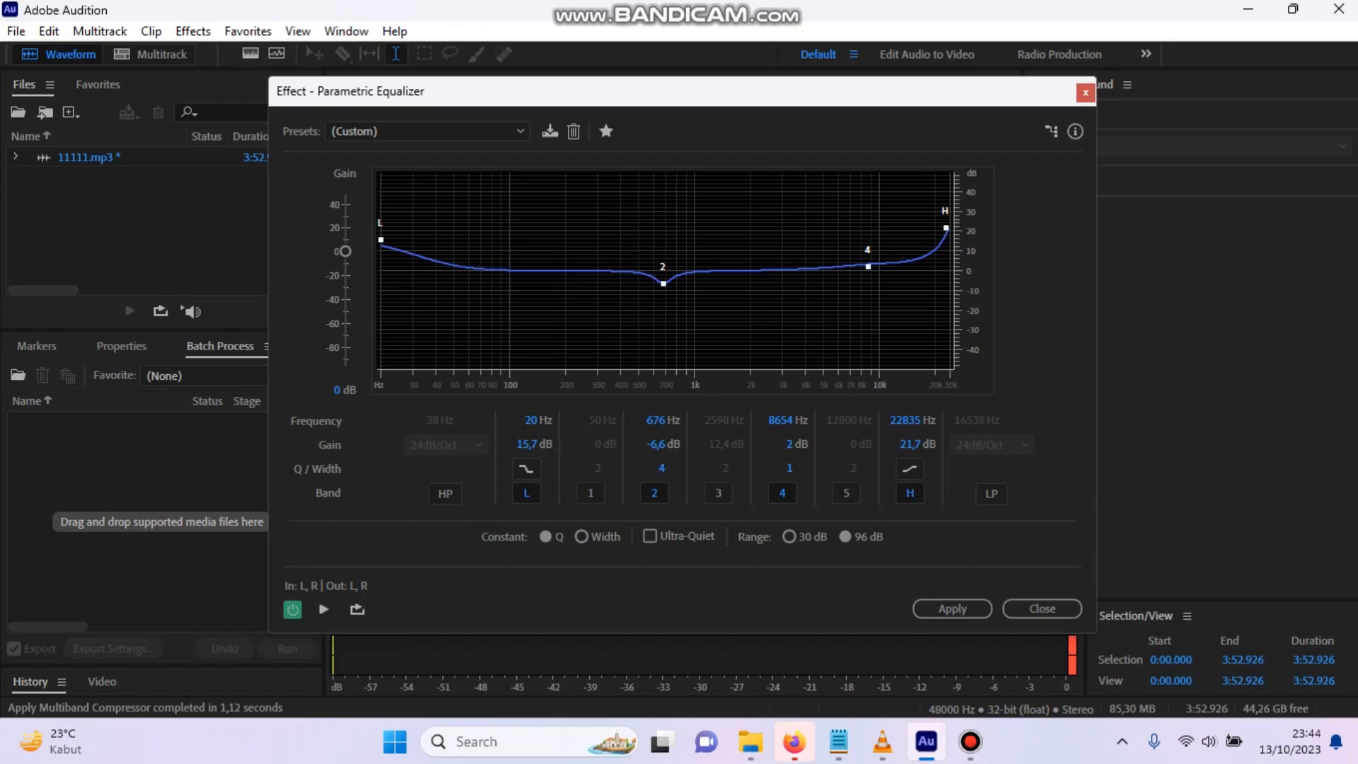
pyautogui.moveTo(380, 239); pyautogui.dragTo(381, 238)
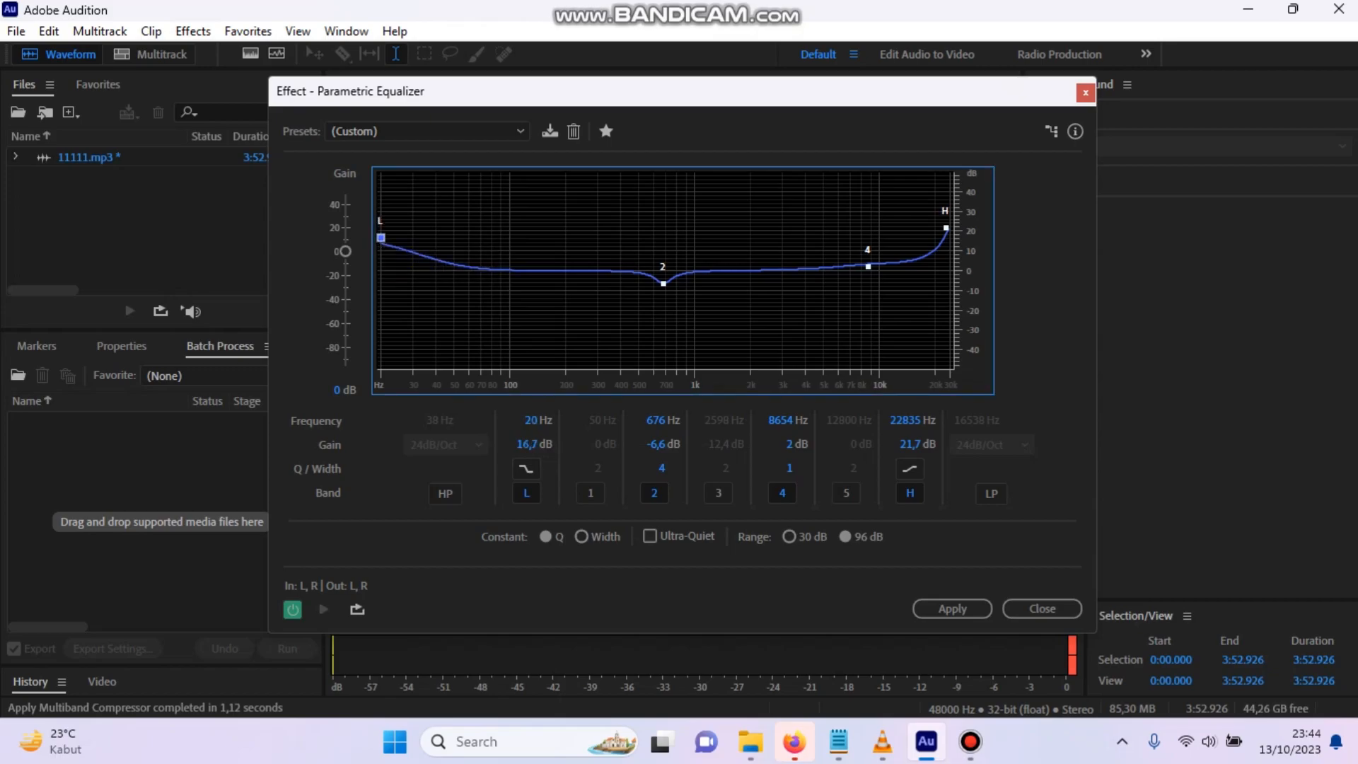
pyautogui.moveTo(947, 228)
pyautogui.mouseDown()
pyautogui.moveTo(948, 241)
pyautogui.moveTo(944, 230)
pyautogui.mouseUp()
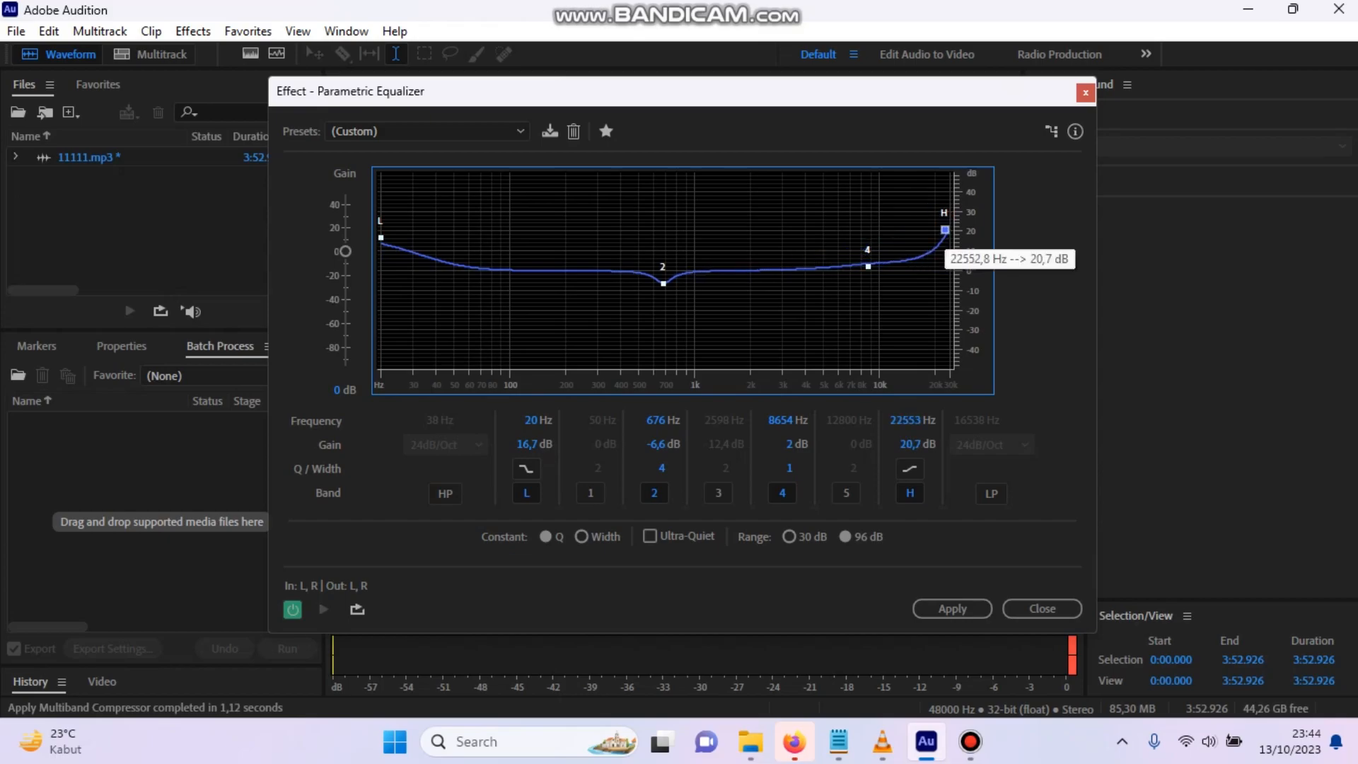
pyautogui.click(952, 608)
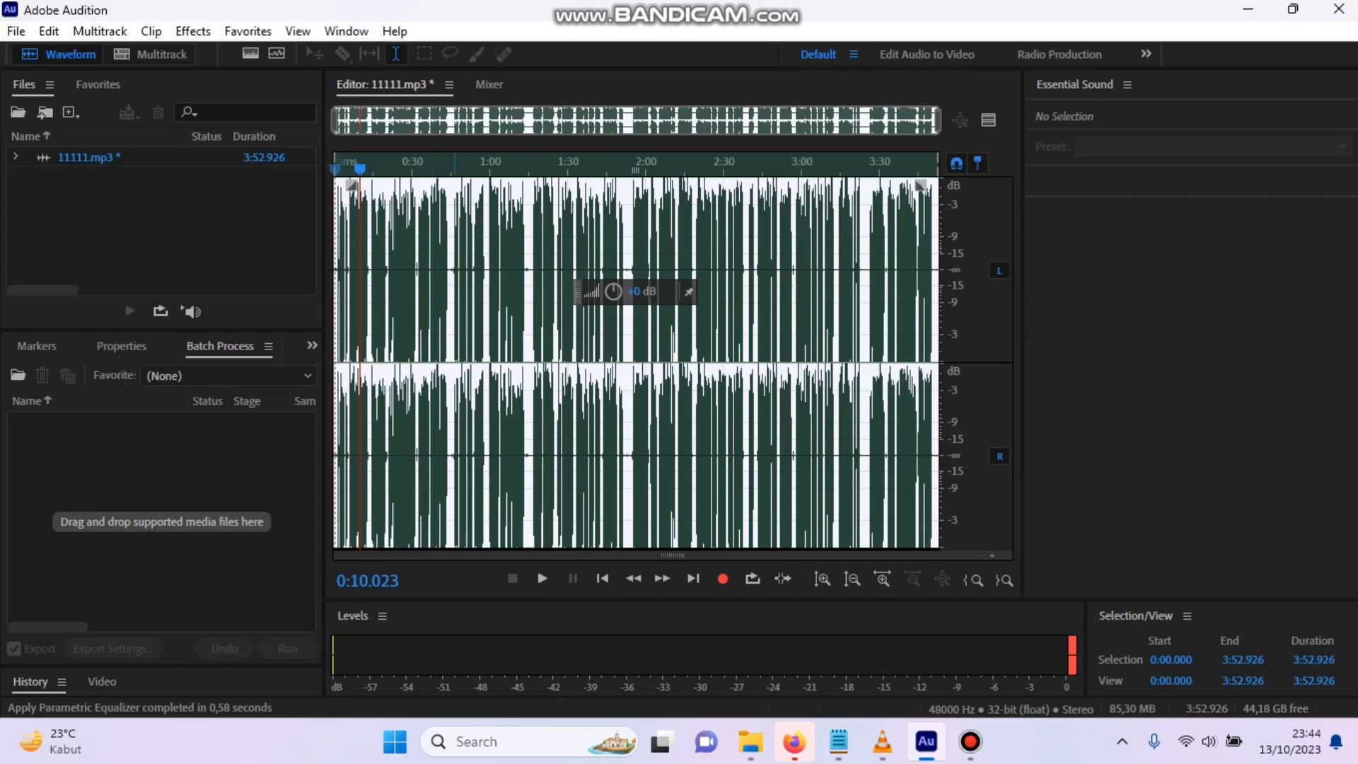
# Normalize the whole recording to -0.1 dB using the favorite preset.
pyautogui.click(455, 283)
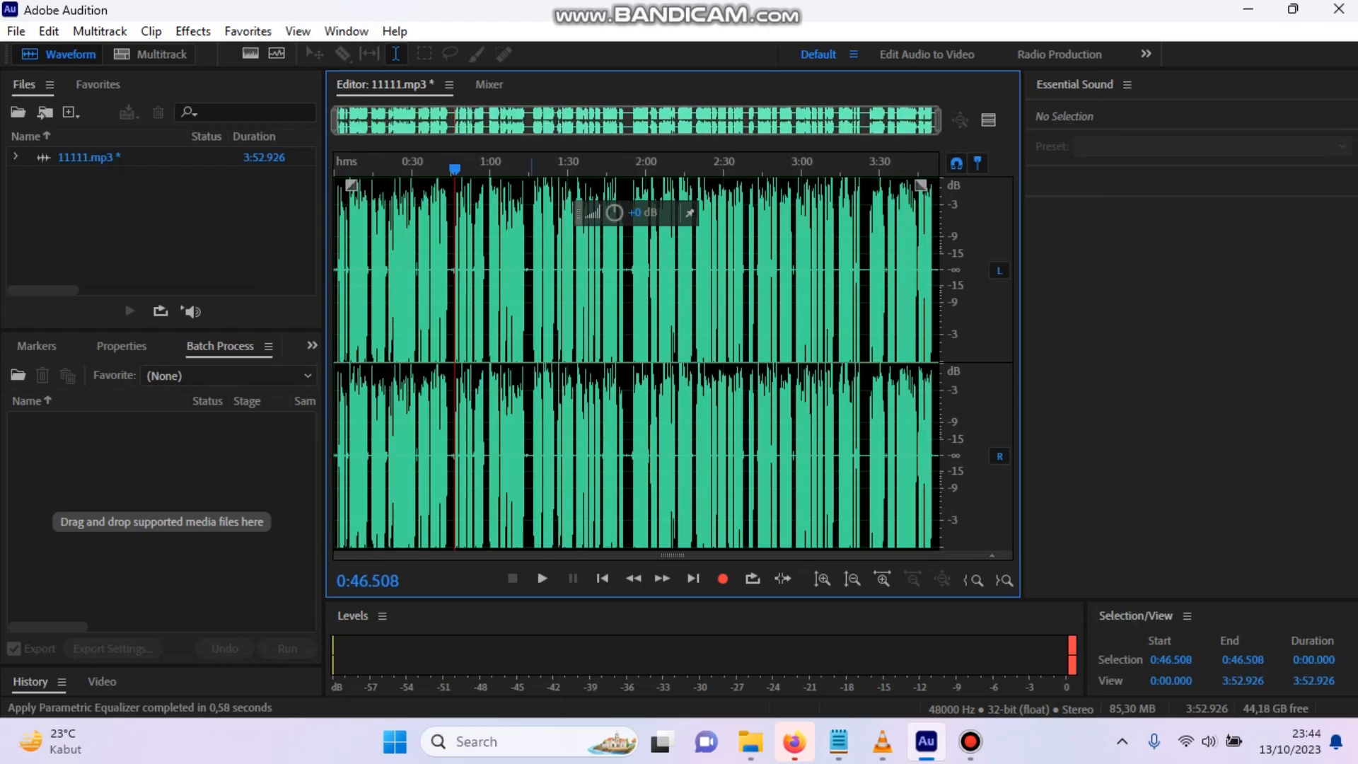
pyautogui.hotkey('ctrl', 'a')
pyautogui.click(193, 31)
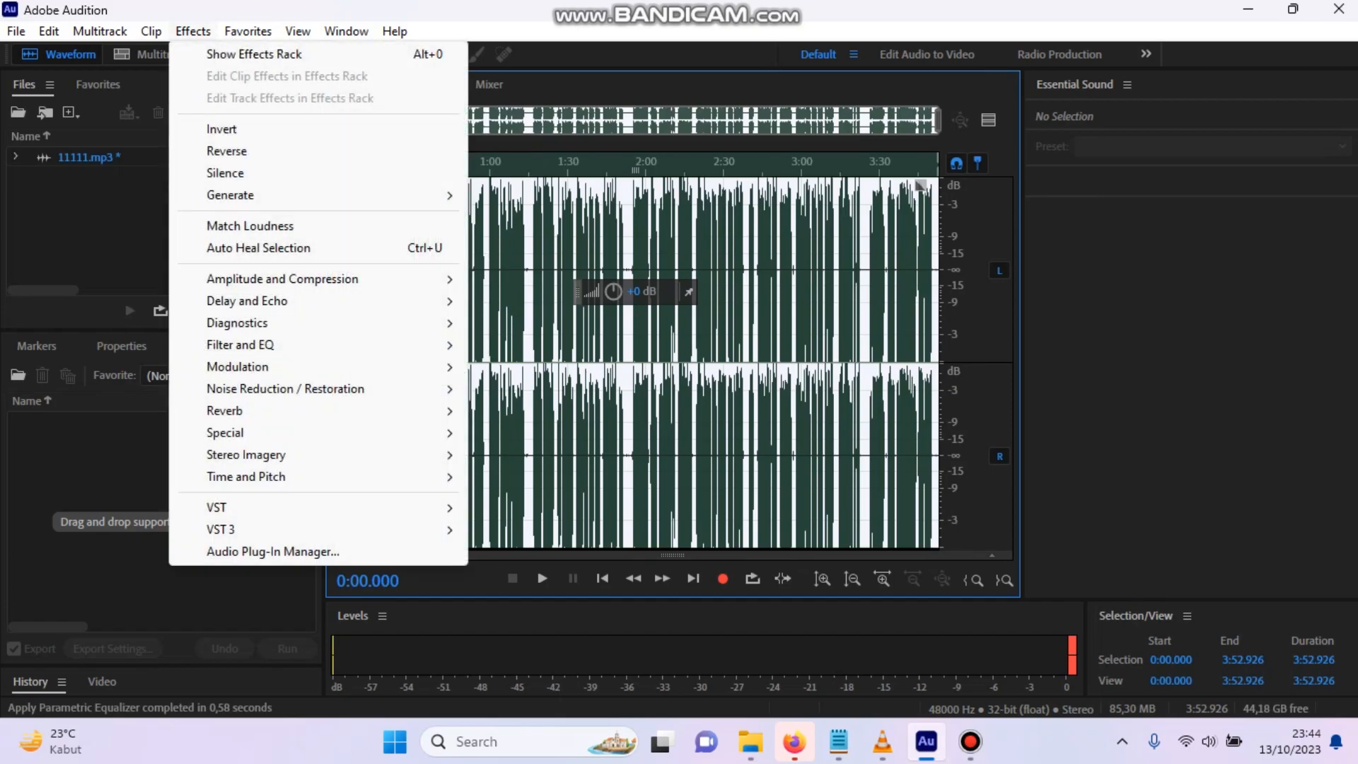
pyautogui.moveTo(247, 31)
pyautogui.moveTo(193, 31)
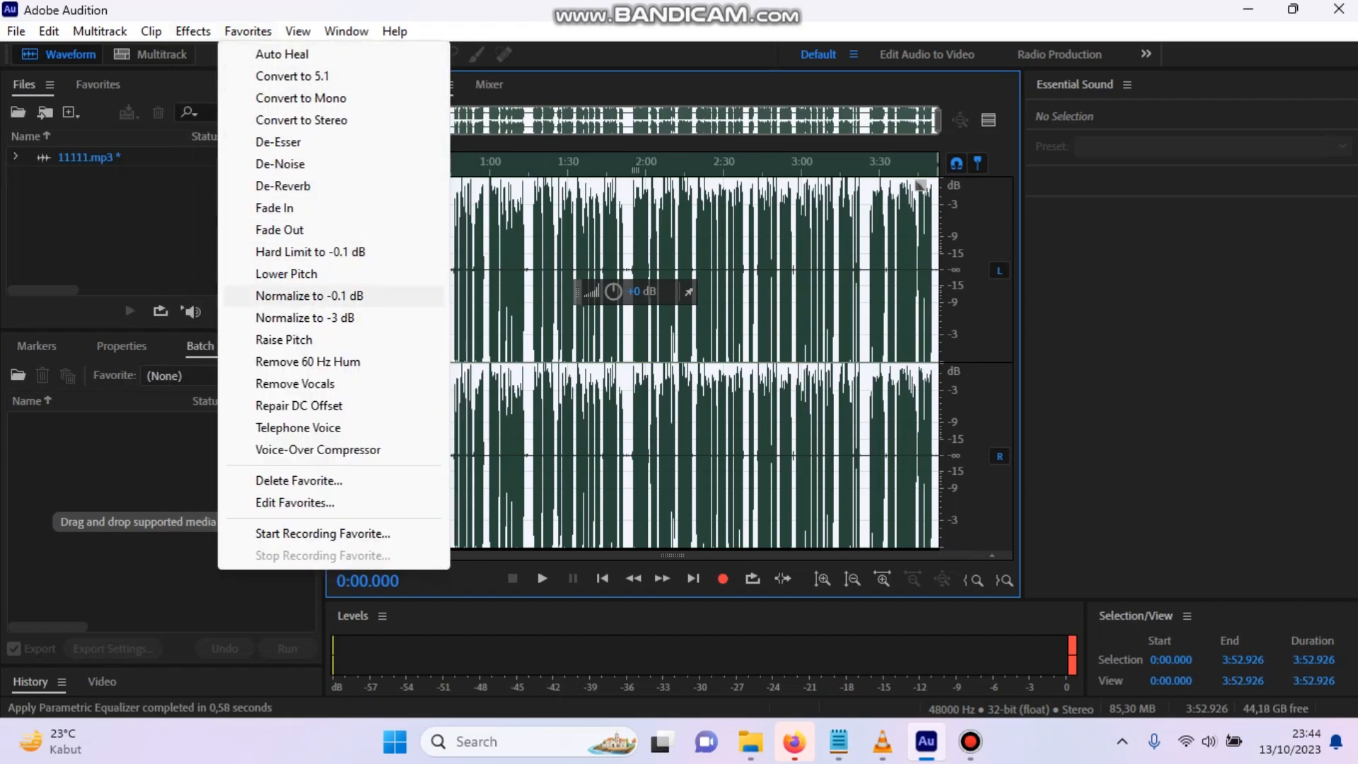
pyautogui.click(309, 296)
# Play back the normalized recording from about 0:04.6 to about 0:31.6 to check the sound.
pyautogui.click(345, 280)
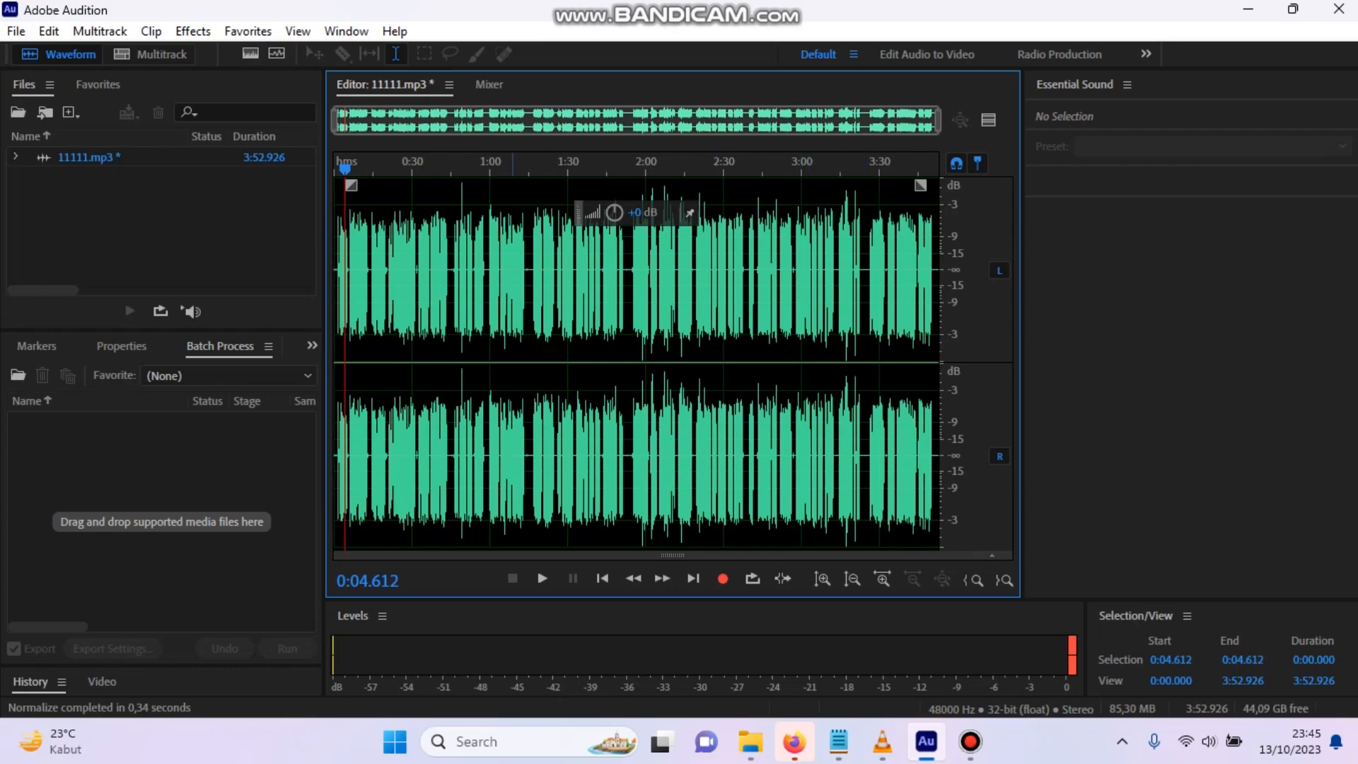
pyautogui.press('space')
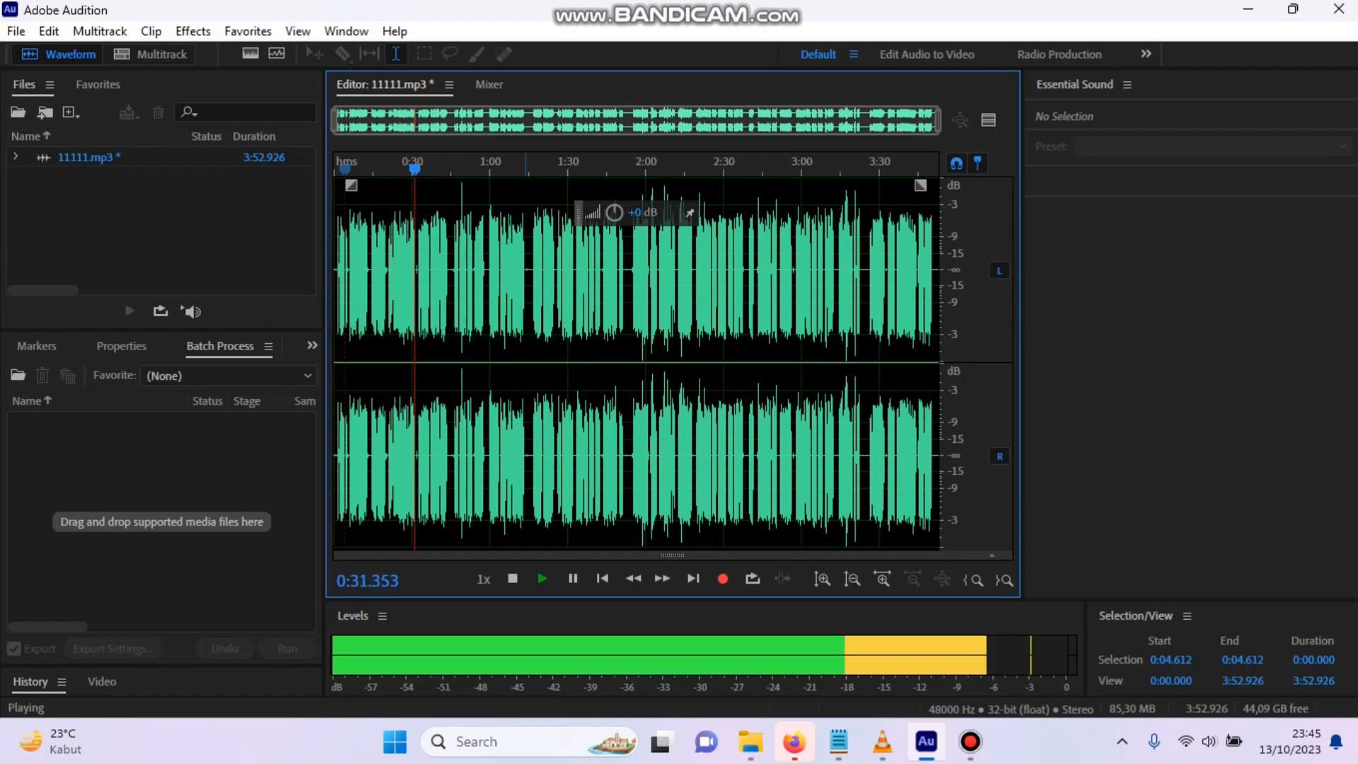
pyautogui.press('space')
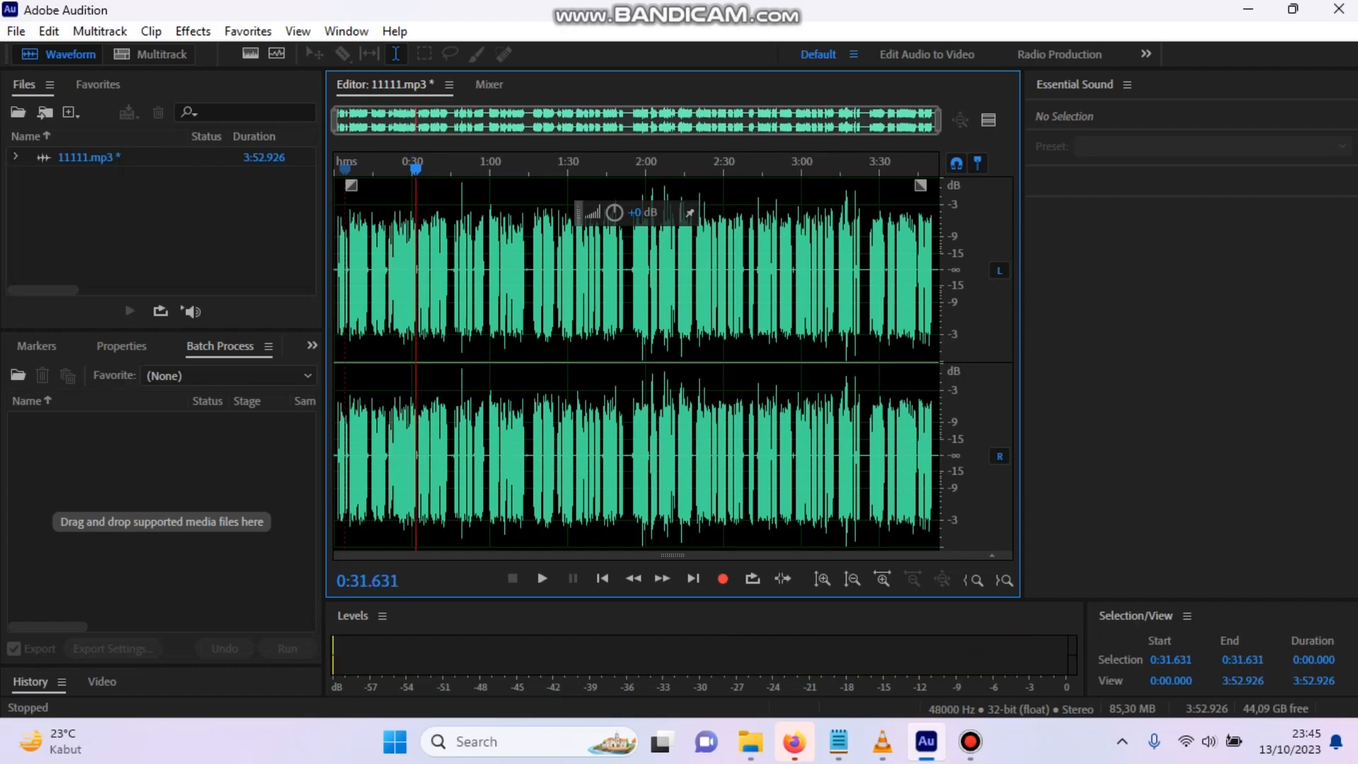
# Save the processed recording as "tugas review aplikasi.mp3" in D:\Tugas kuliah as MP3 audio.
pyautogui.click(15, 31)
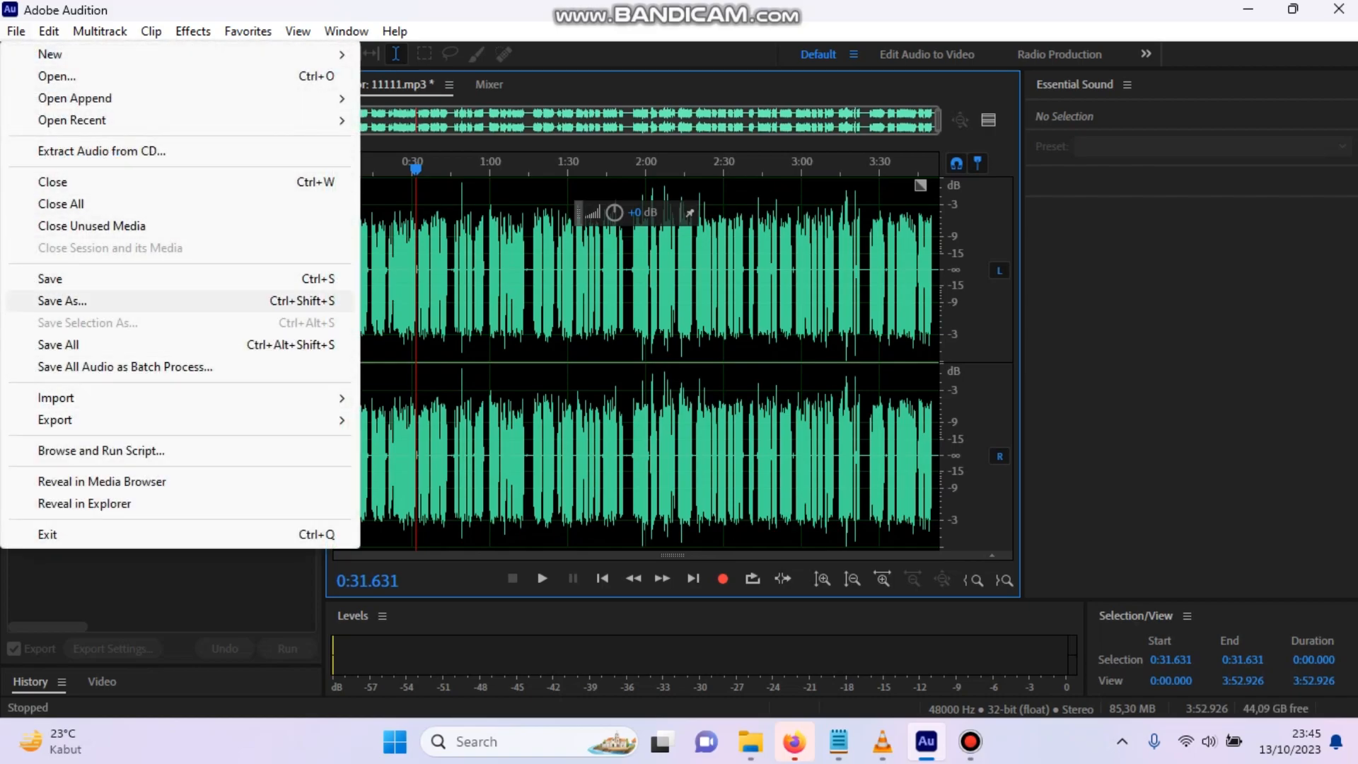
pyautogui.click(62, 301)
pyautogui.write('tugas review aplikasi.mp3')
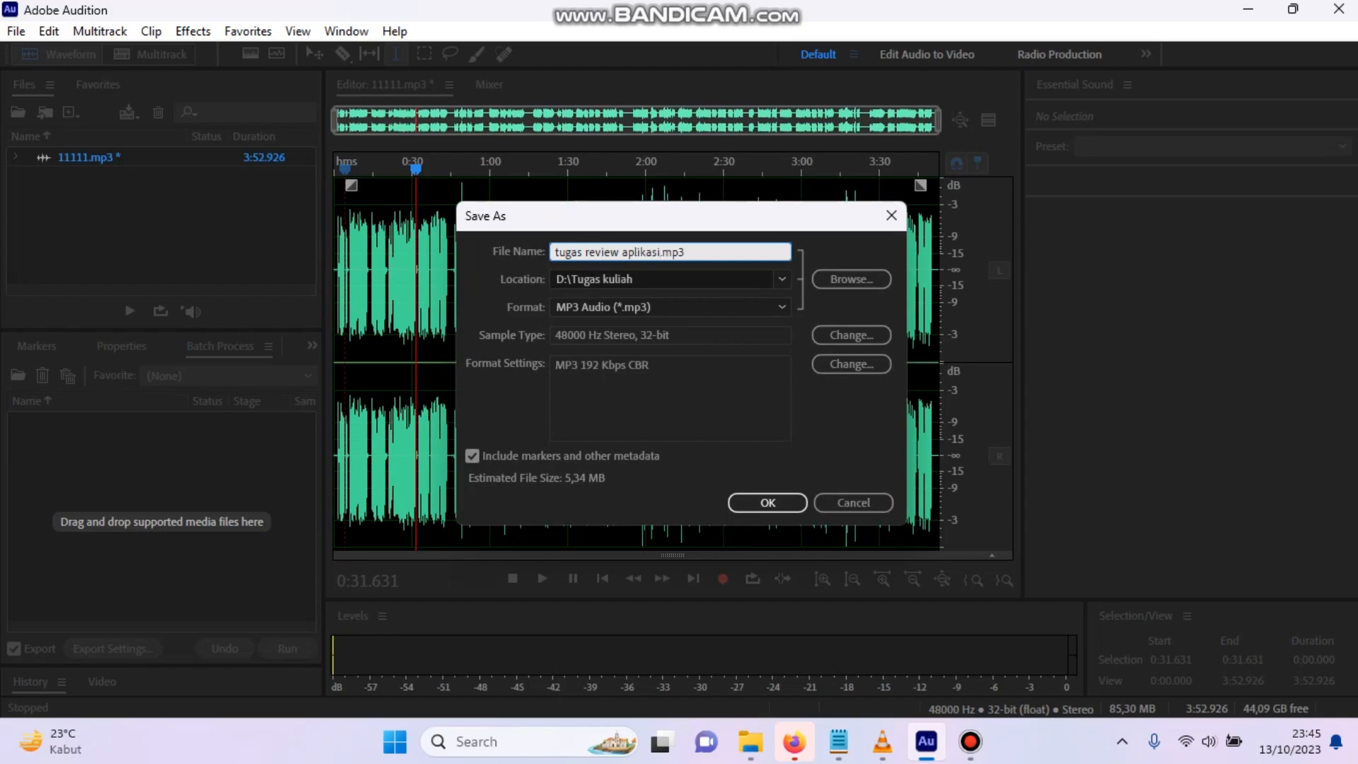
pyautogui.press('Return')
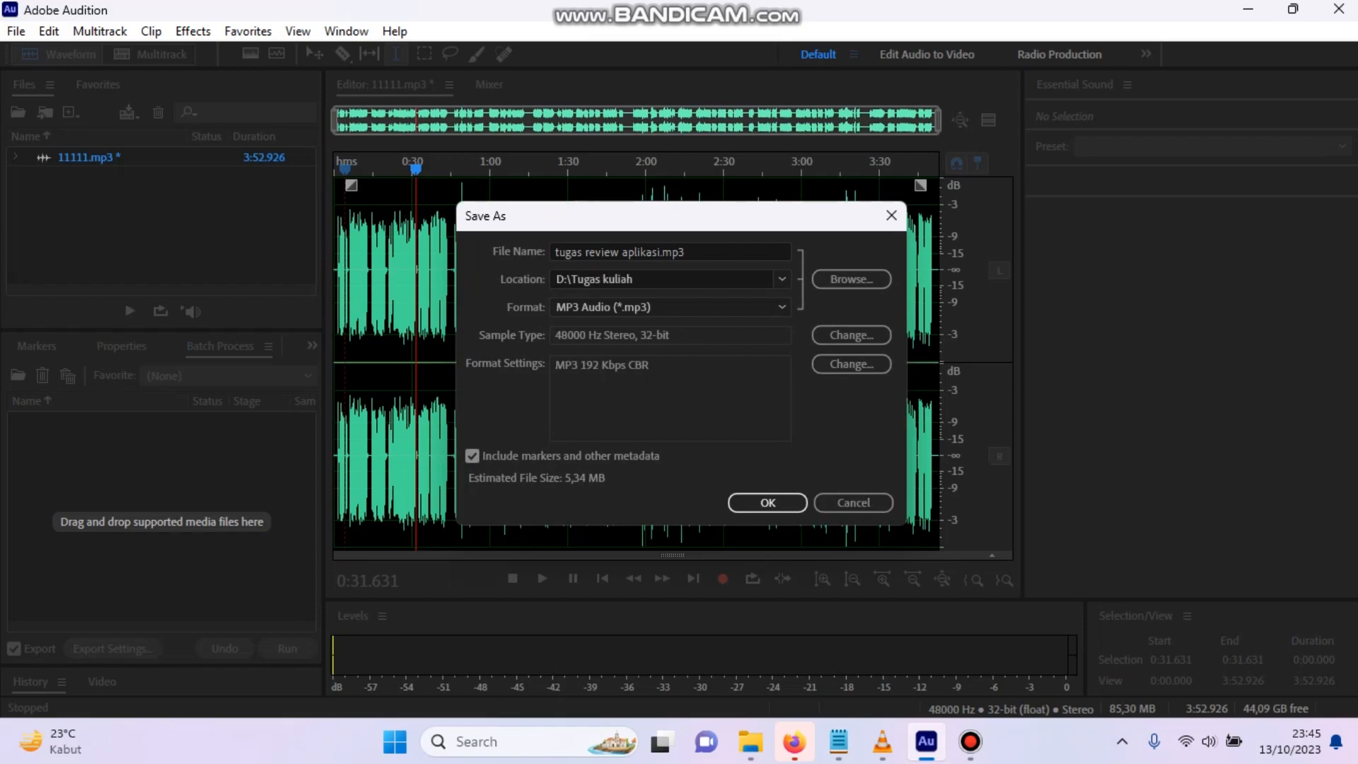
pyautogui.click(767, 502)
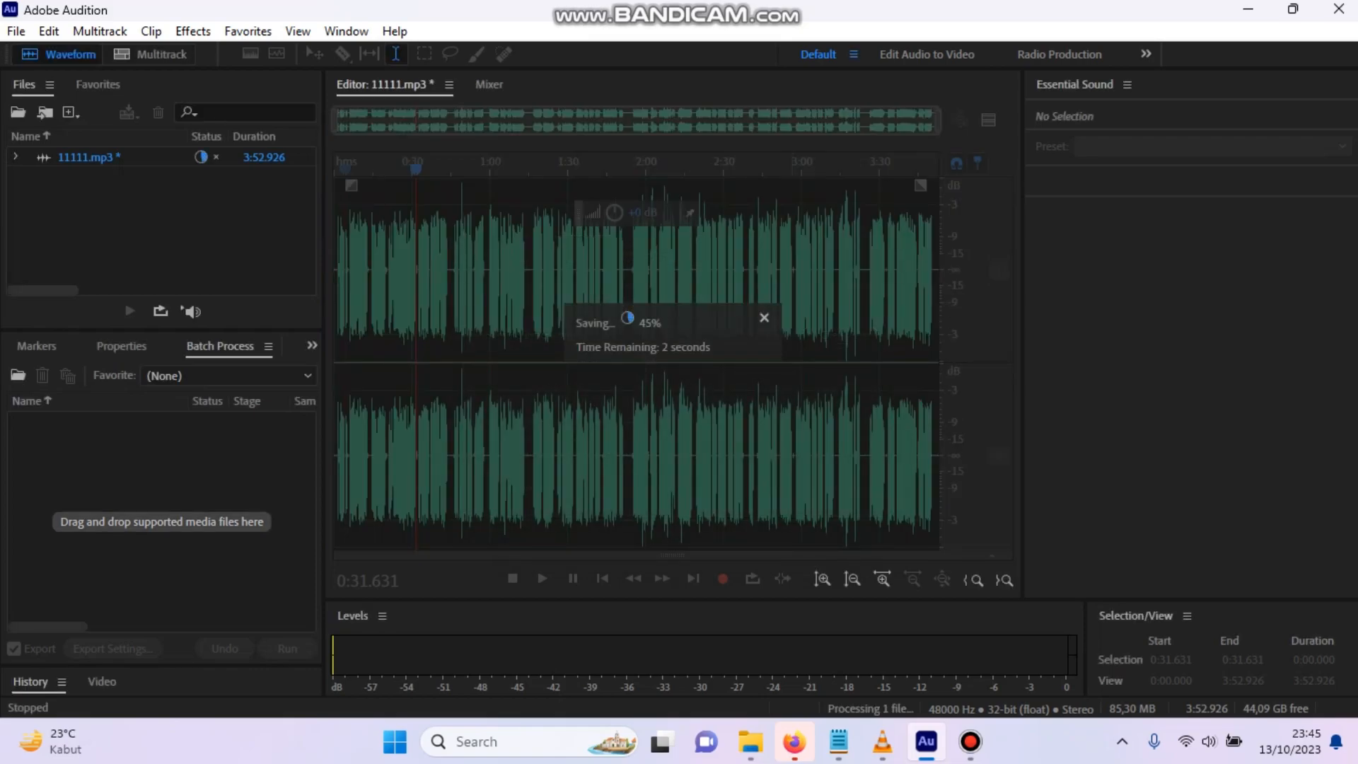